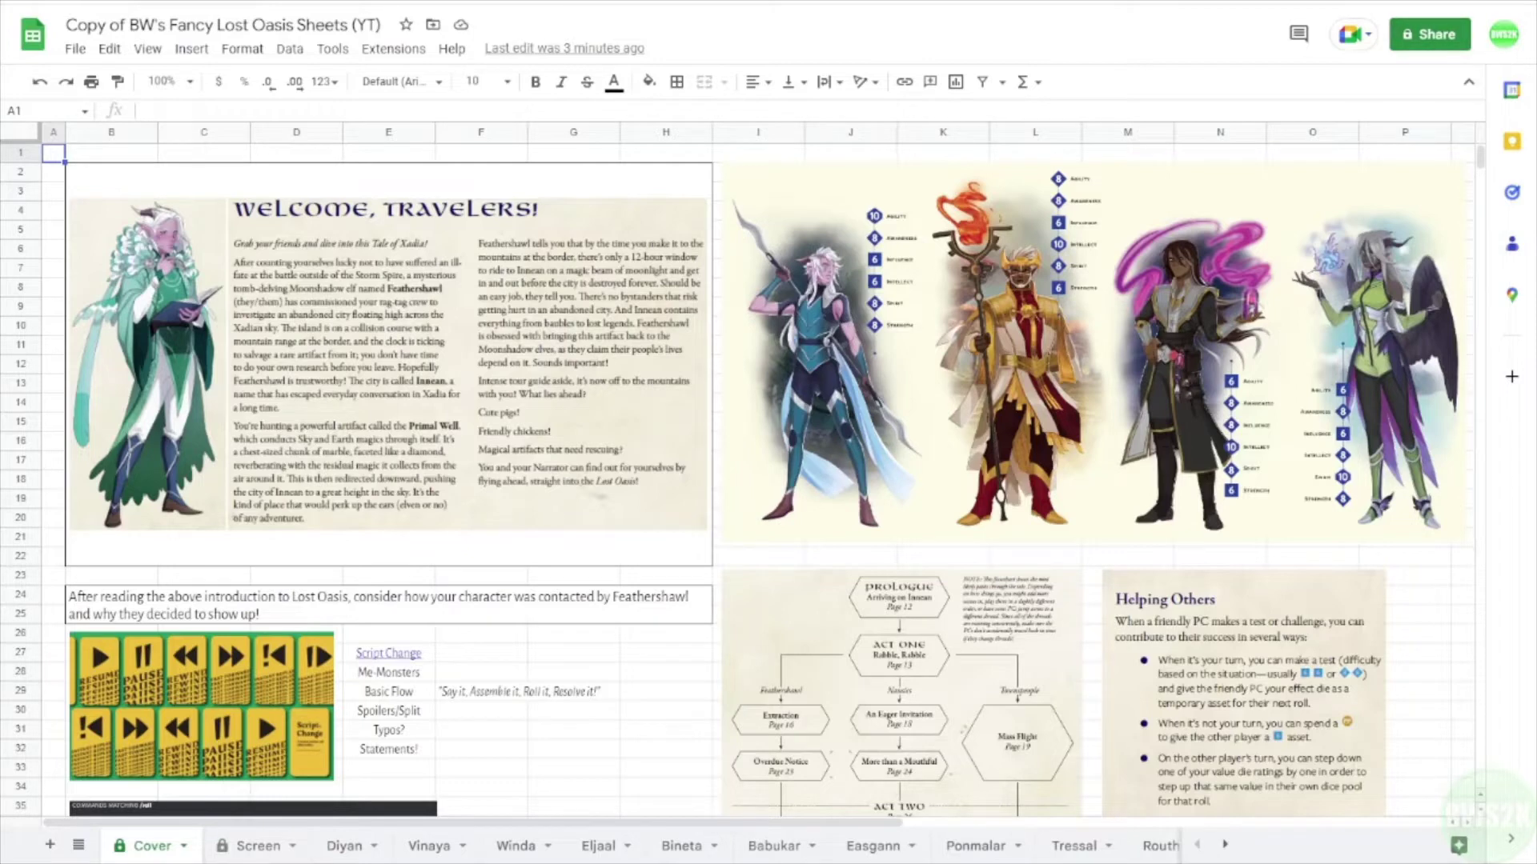
Scroll through the current sheet, then open the Screen sheet summarising plot points, stress and catalysts
{"action": "left_click", "coordinate": [665, 672]}
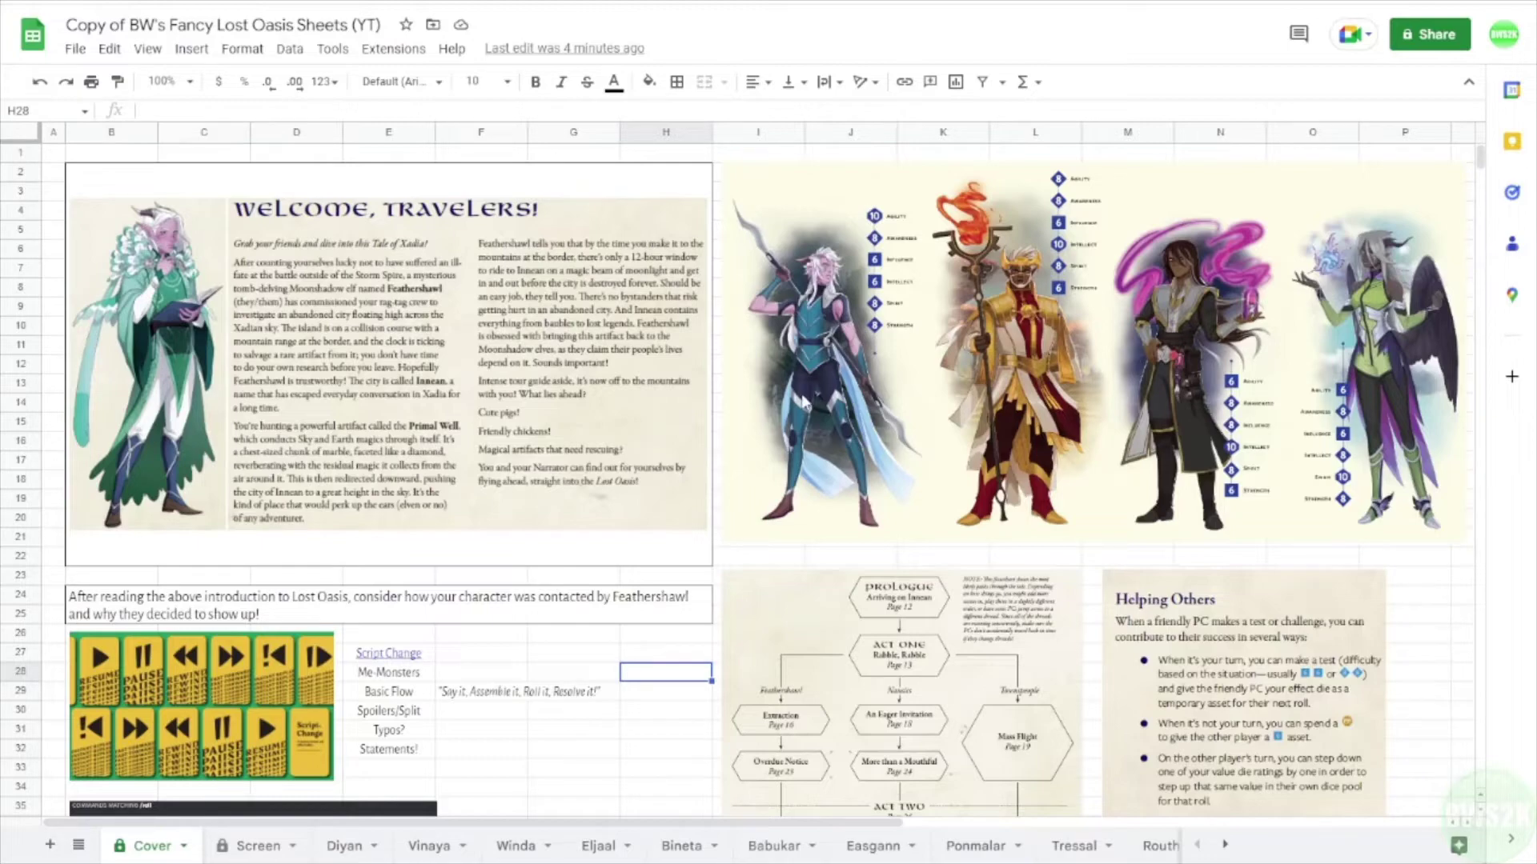
{"action": "scroll", "coordinate": [628, 608], "scroll_direction": "down", "scroll_amount": 5}
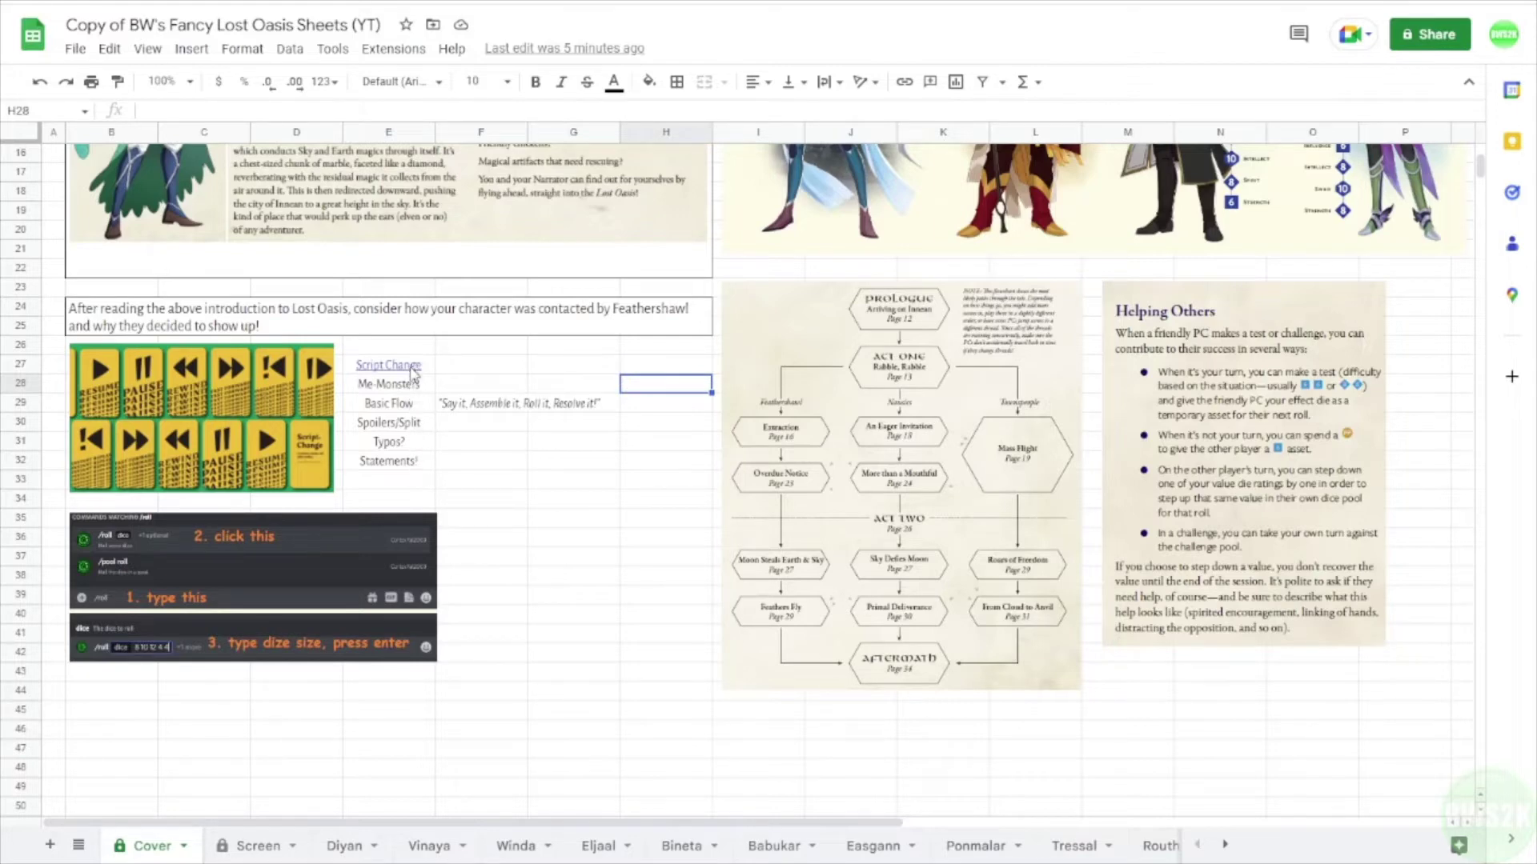
{"action": "mouse_move", "coordinate": [413, 372]}
{"action": "scroll", "coordinate": [570, 640], "scroll_direction": "up", "scroll_amount": 4}
{"action": "scroll", "coordinate": [556, 654], "scroll_direction": "up", "scroll_amount": 1}
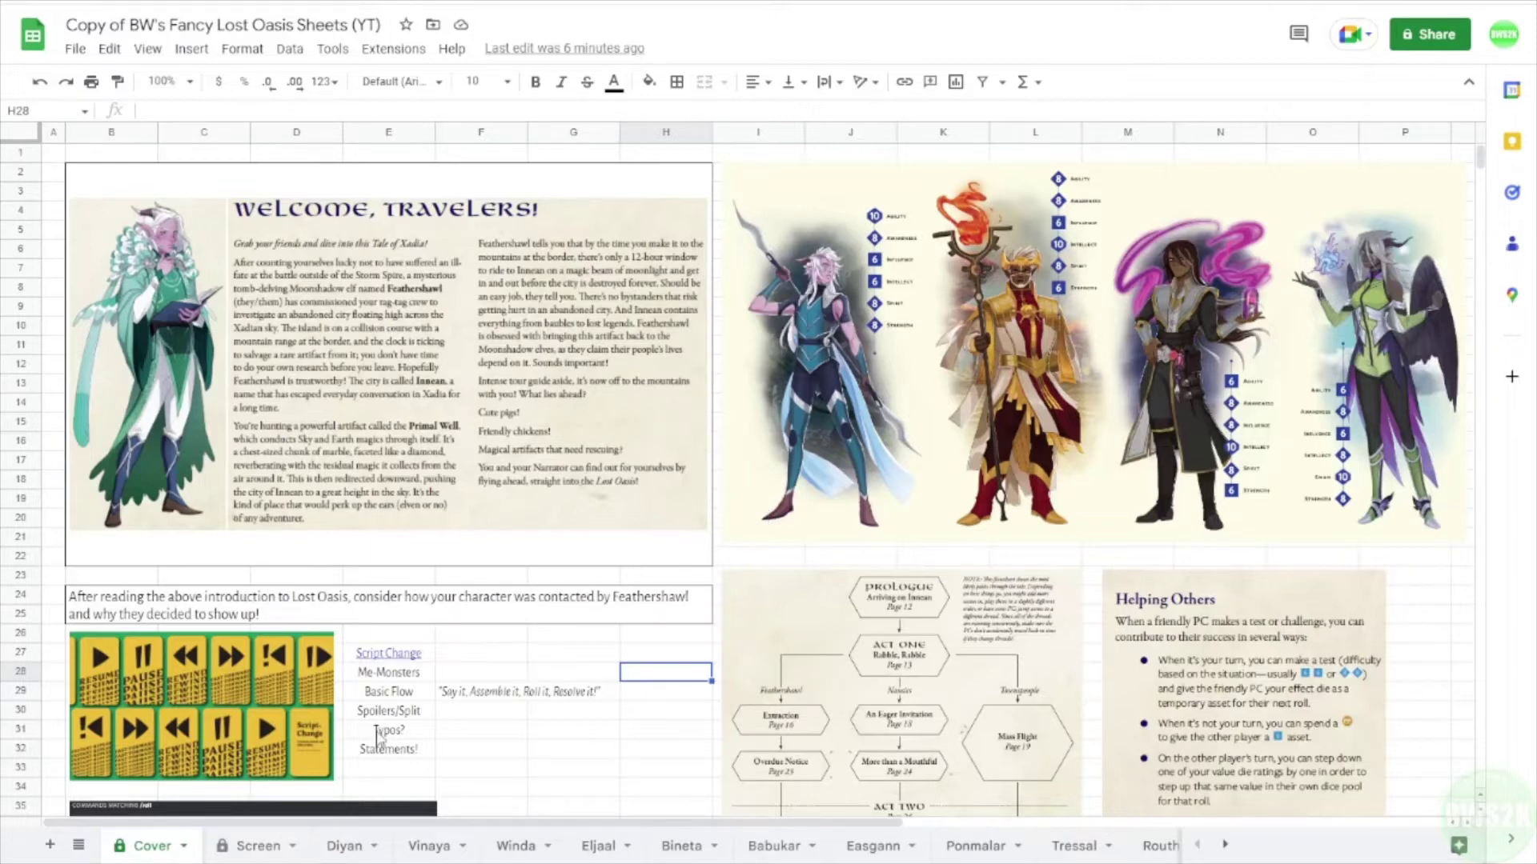
{"action": "left_click", "coordinate": [252, 846]}
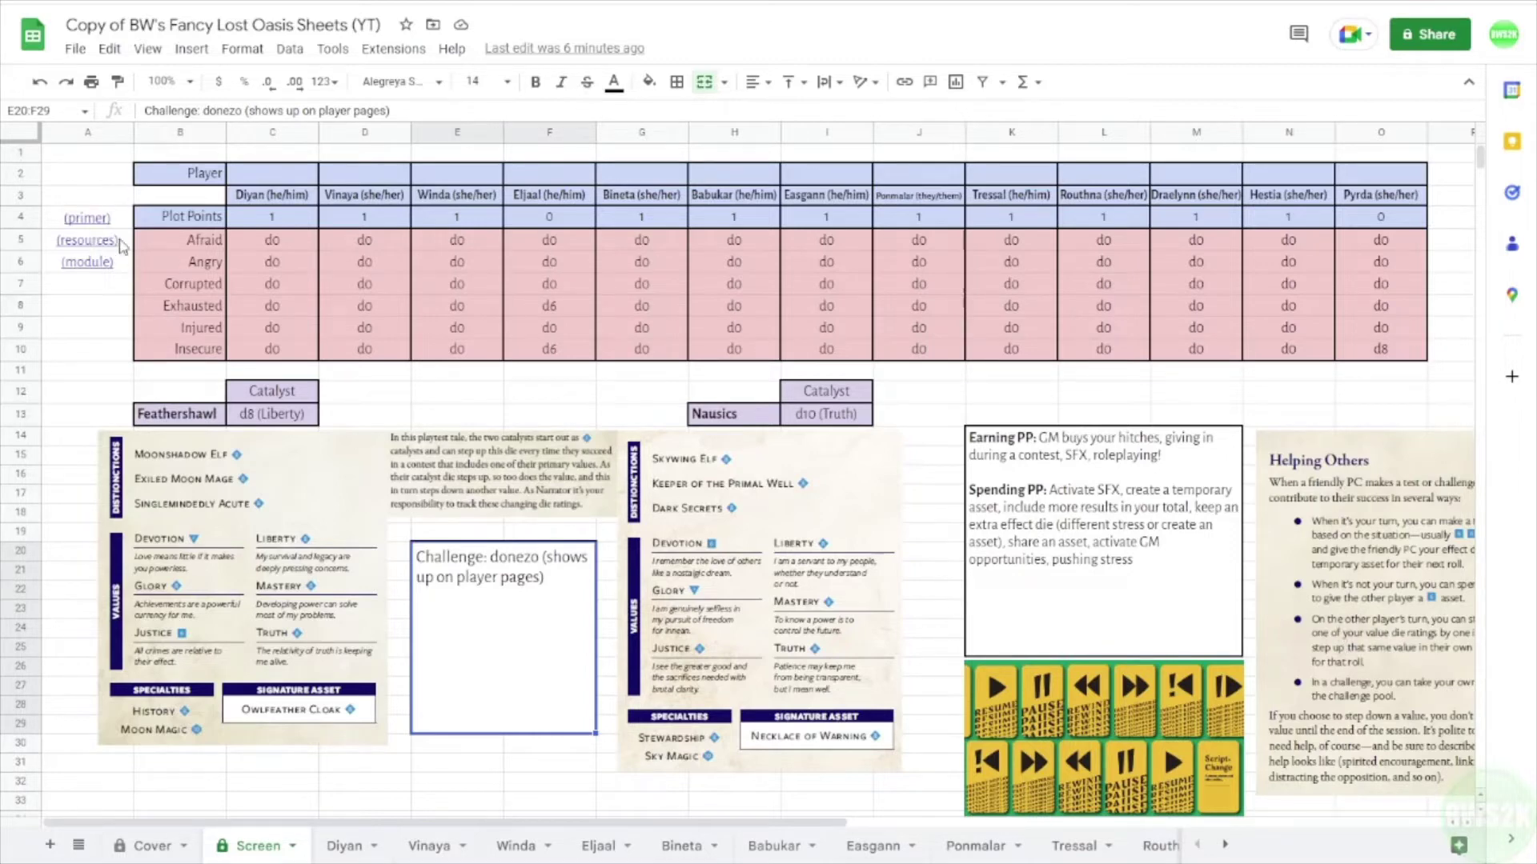
Preview the primer, resources and module links, then inspect cell C5's =Diyan!B4 formula
{"action": "mouse_move", "coordinate": [124, 231]}
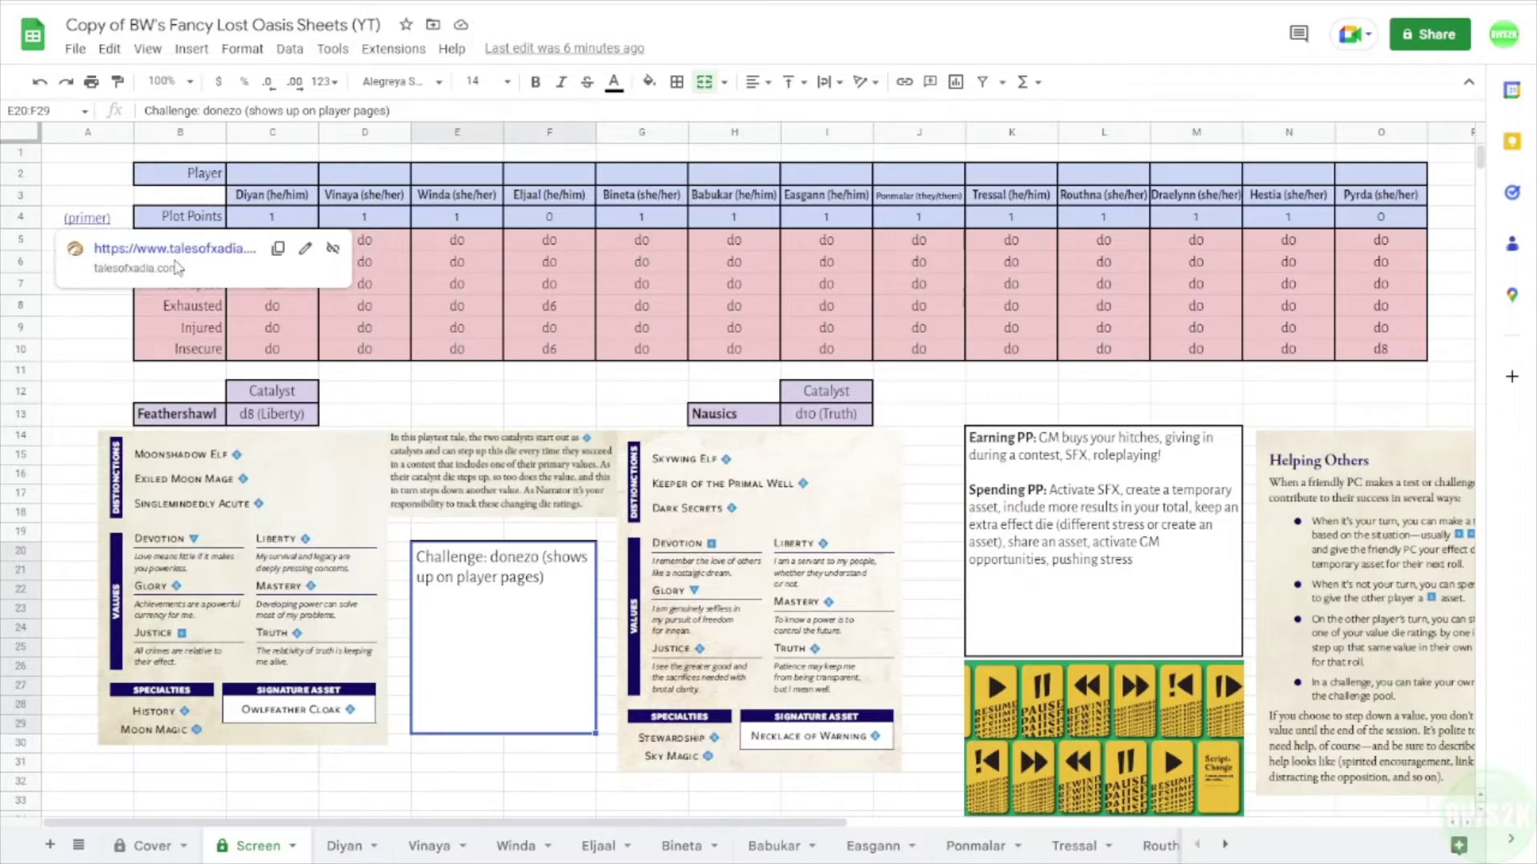
{"action": "left_click", "coordinate": [94, 352]}
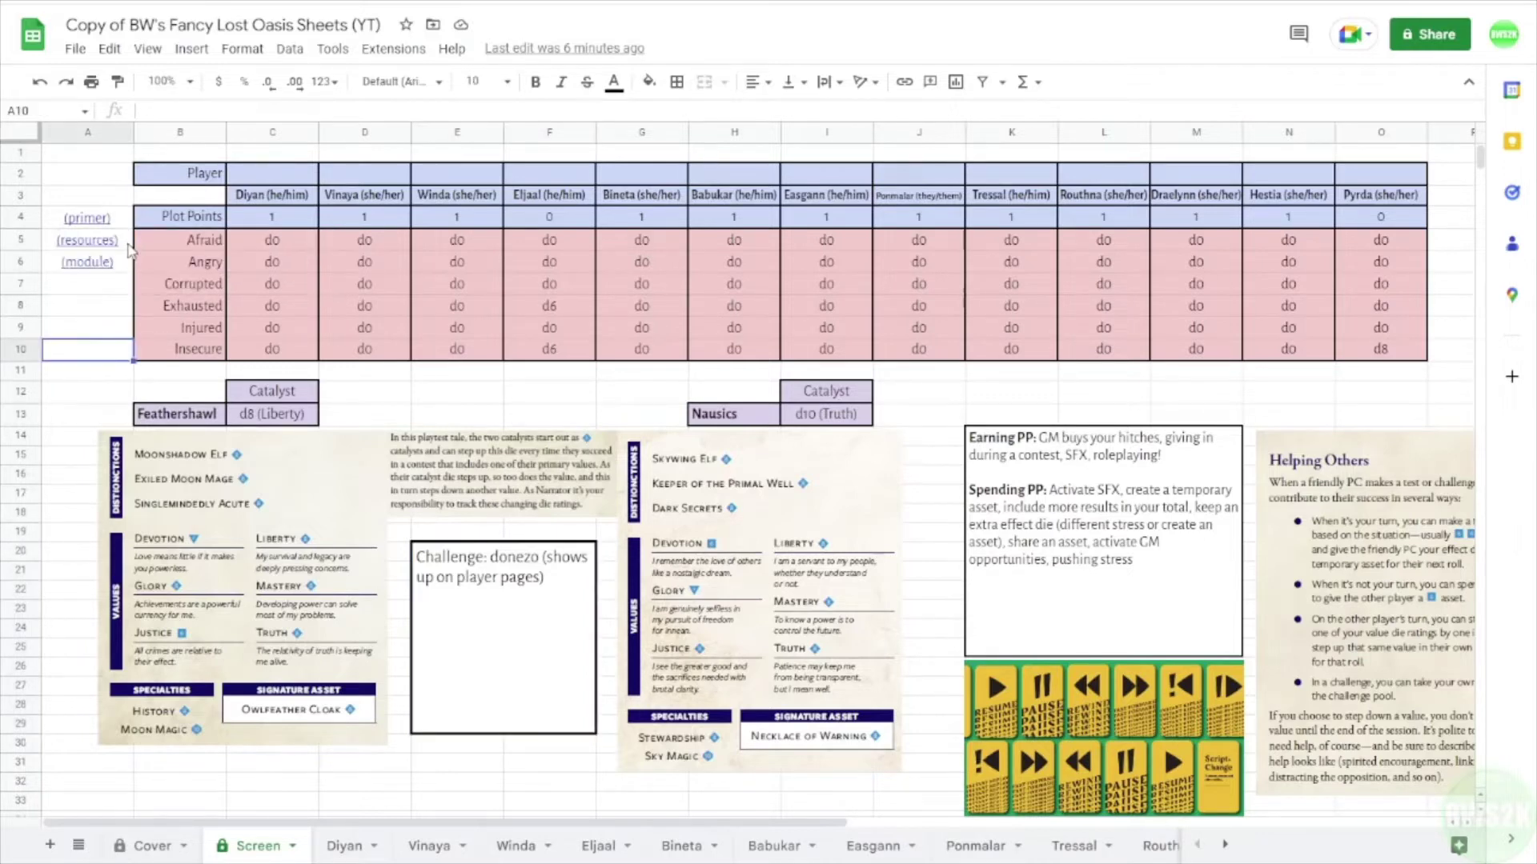
{"action": "left_click", "coordinate": [414, 398]}
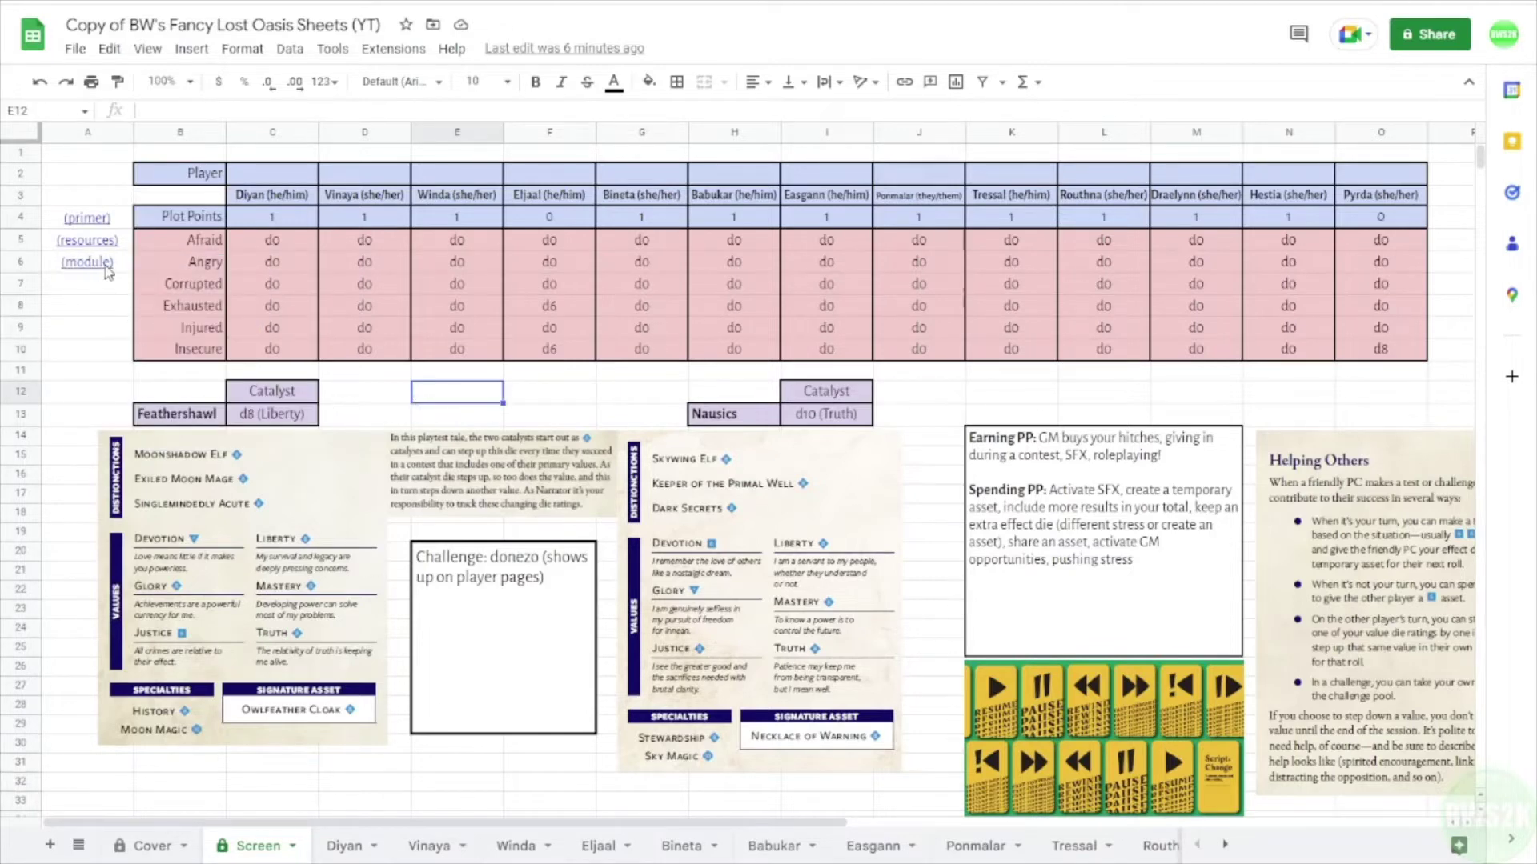
{"action": "mouse_move", "coordinate": [100, 264]}
{"action": "left_click", "coordinate": [64, 434]}
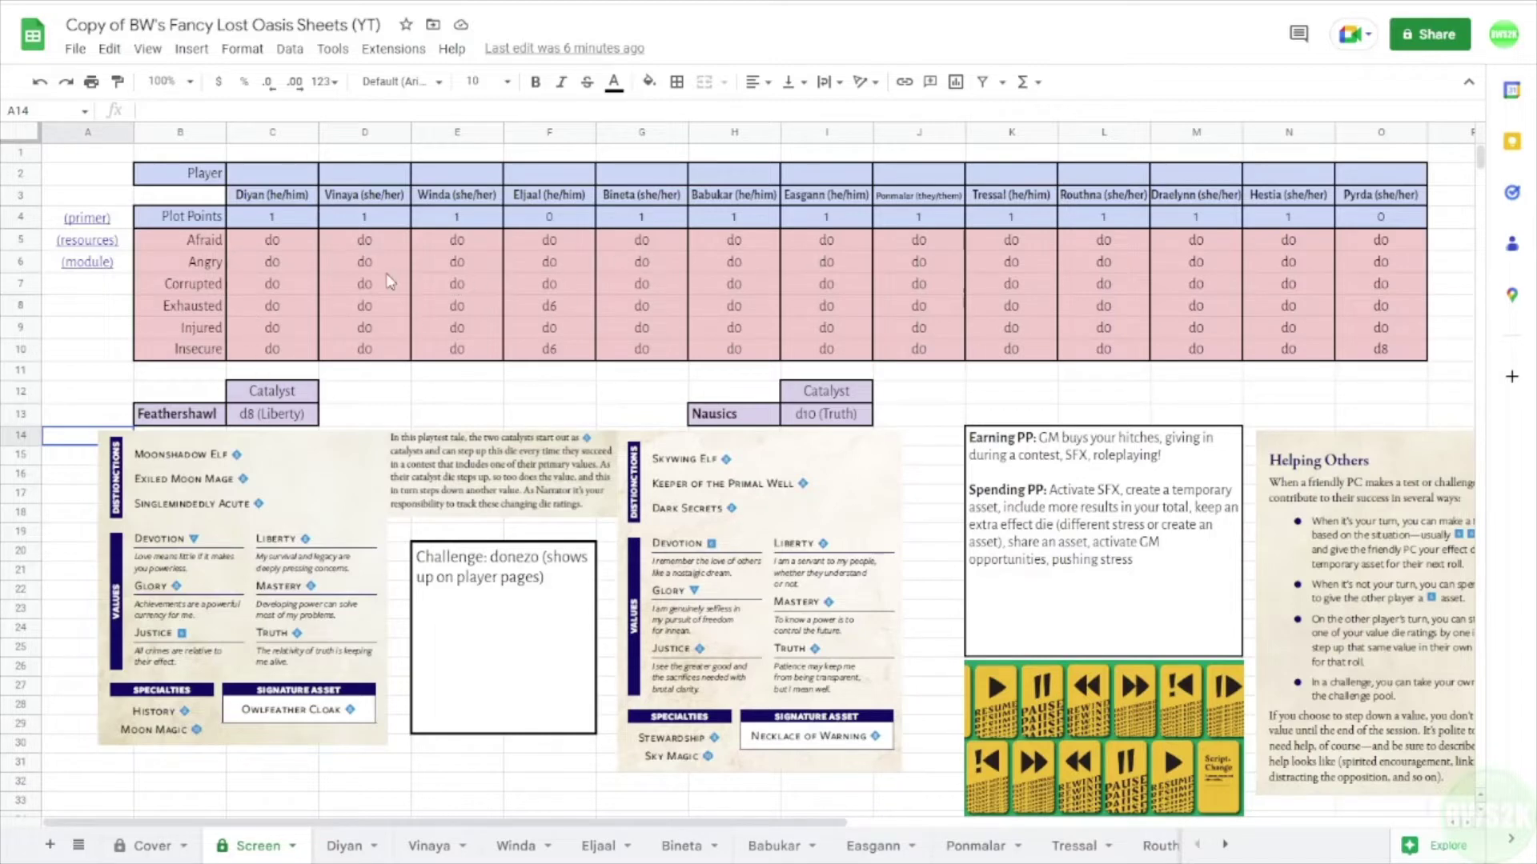
{"action": "left_click", "coordinate": [286, 246]}
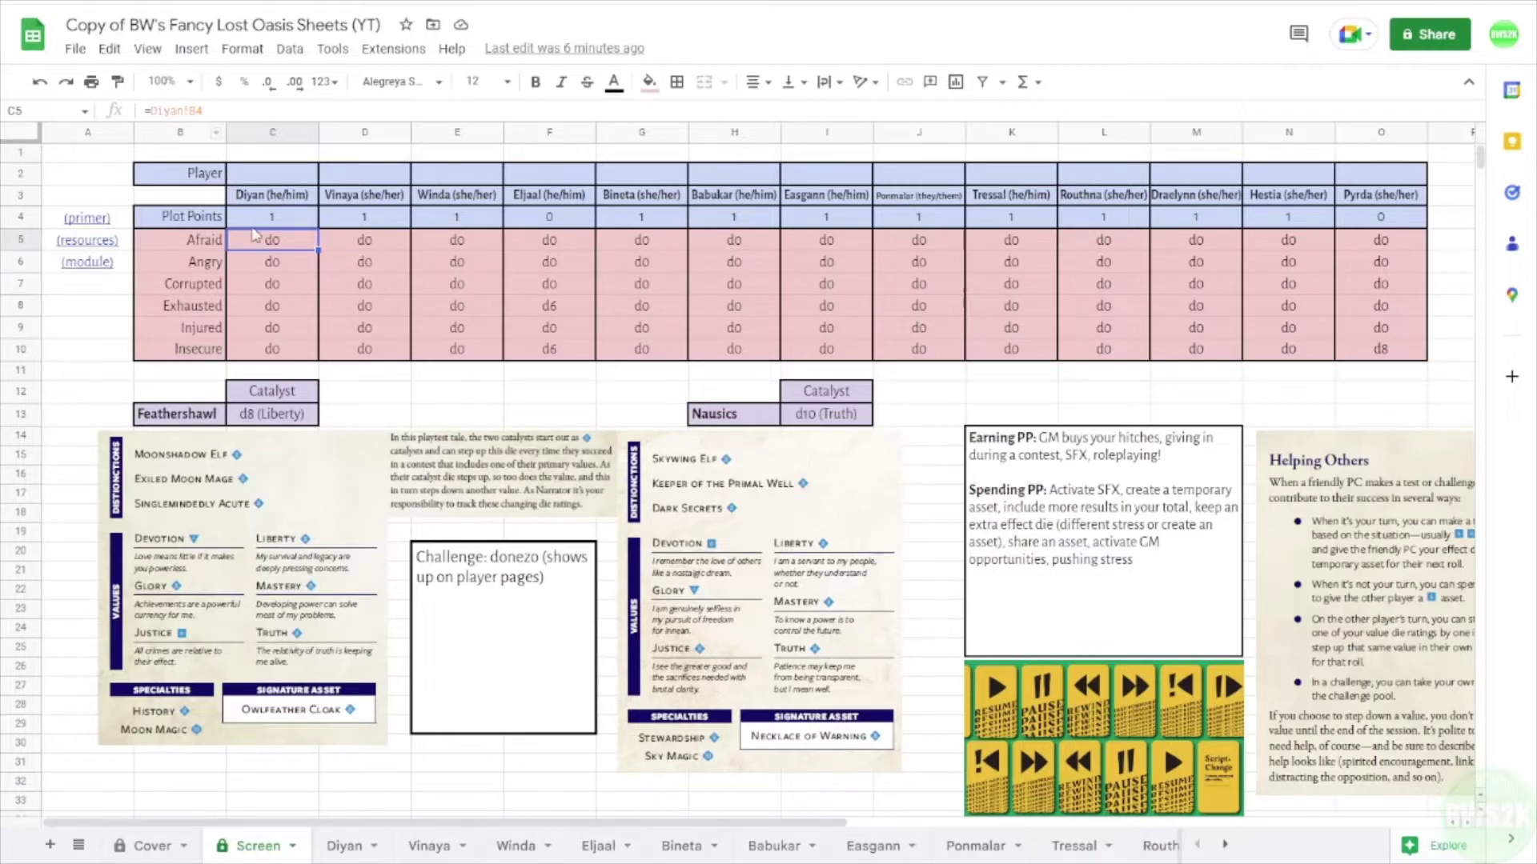
Change Diyan's Afraid stress in B4 to d4 and check that Screen's C5 now shows d4
{"action": "left_click", "coordinate": [347, 846]}
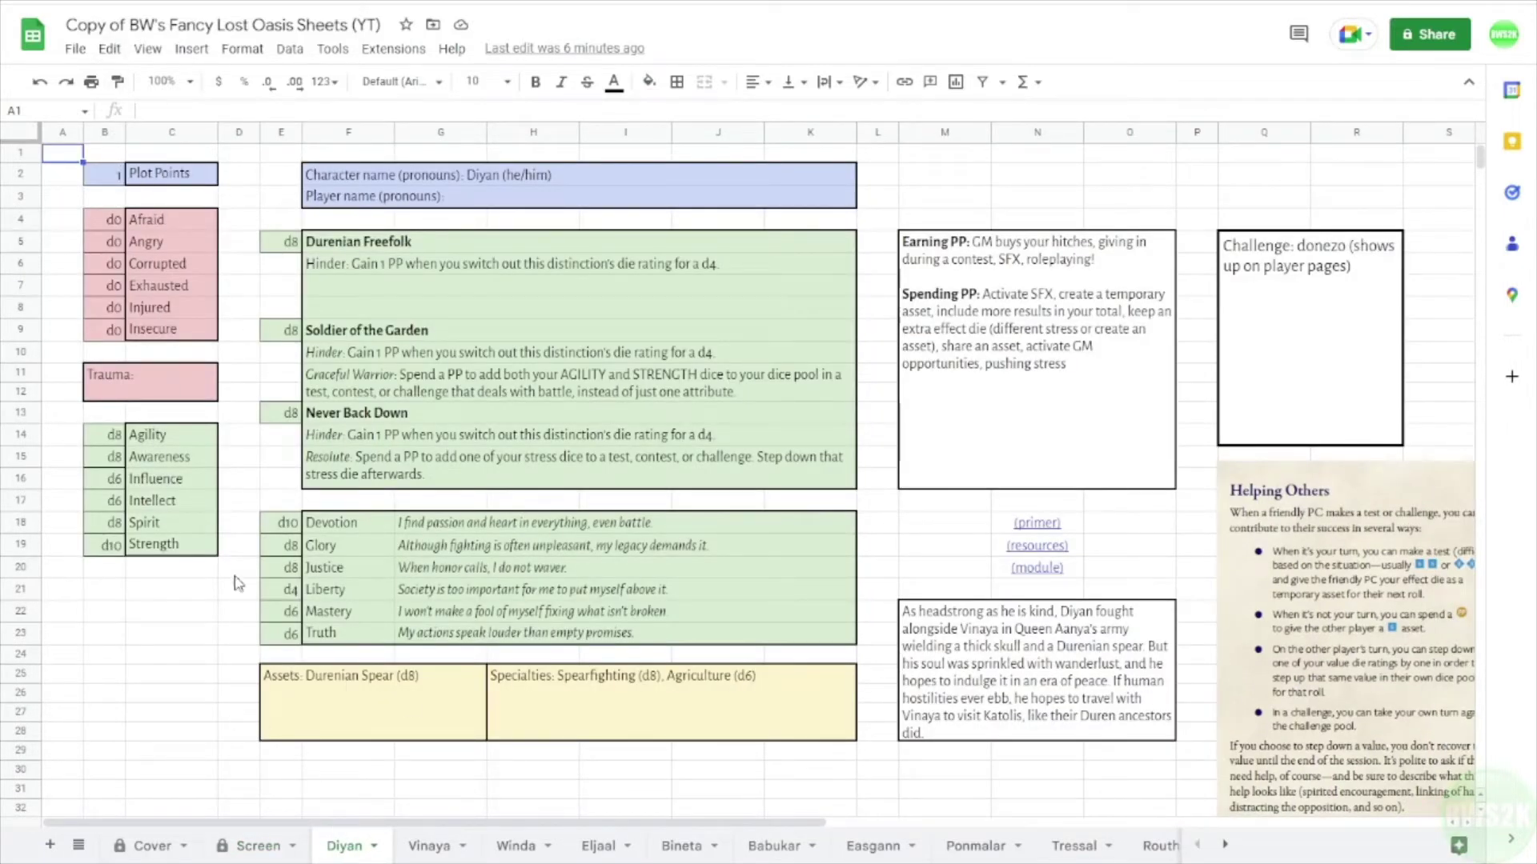
{"action": "left_click", "coordinate": [117, 226]}
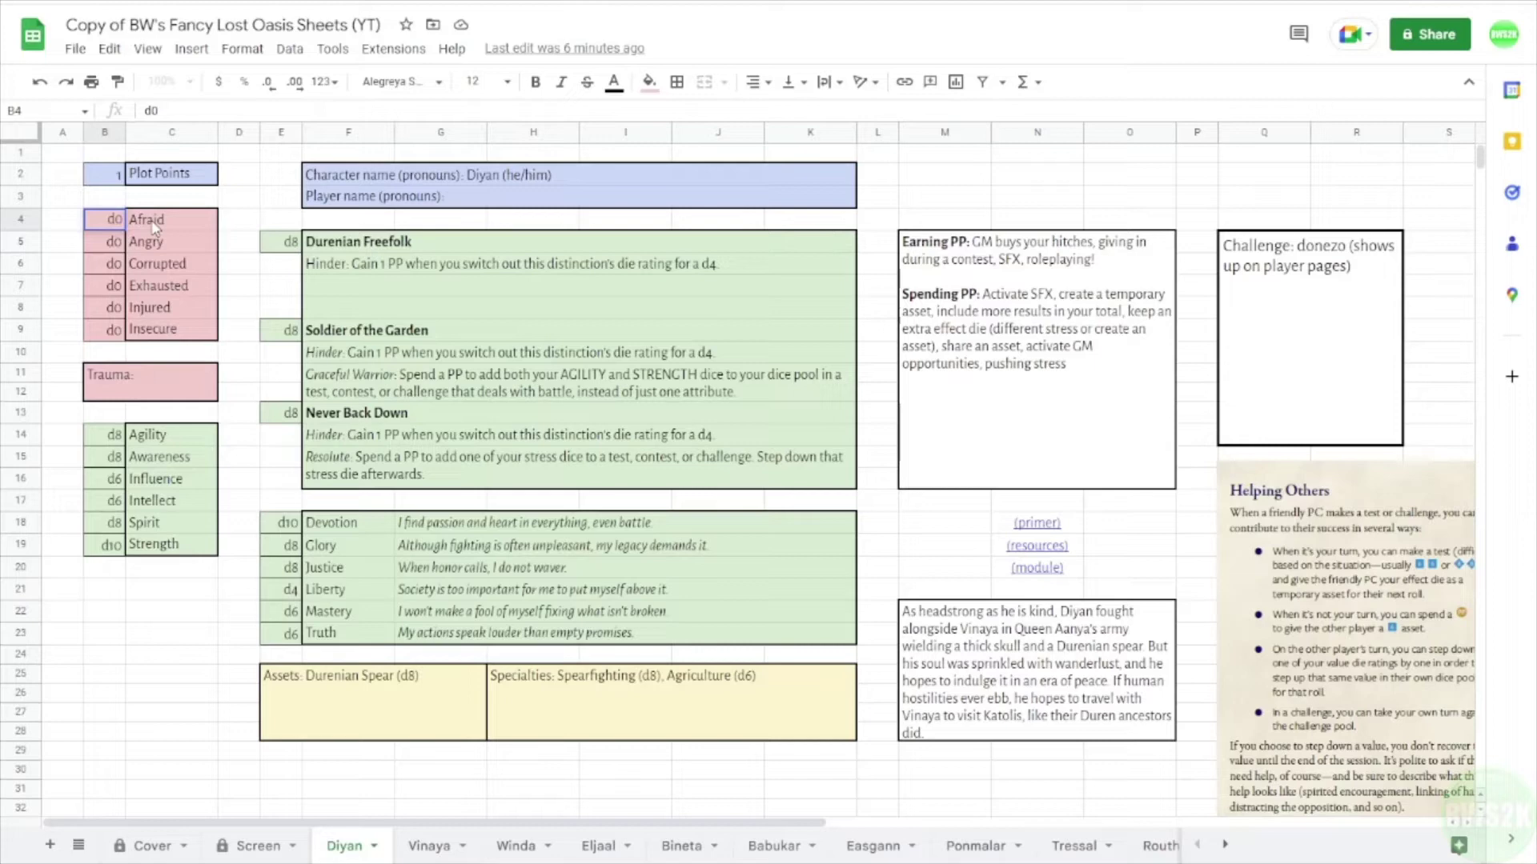
{"action": "type", "text": "d44"}
{"action": "left_click", "coordinate": [244, 180]}
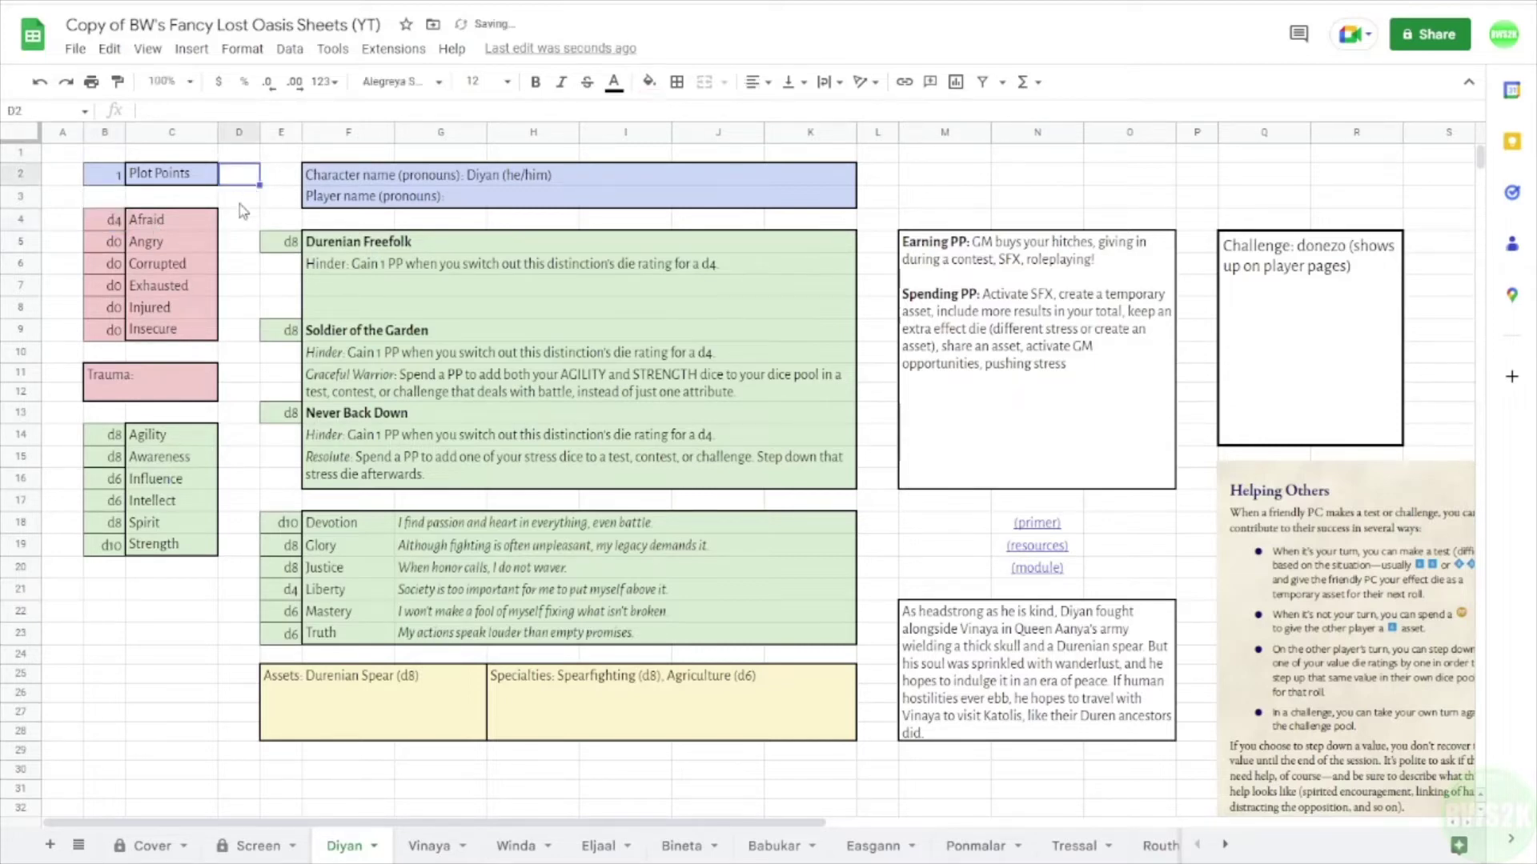
{"action": "left_click", "coordinate": [248, 846]}
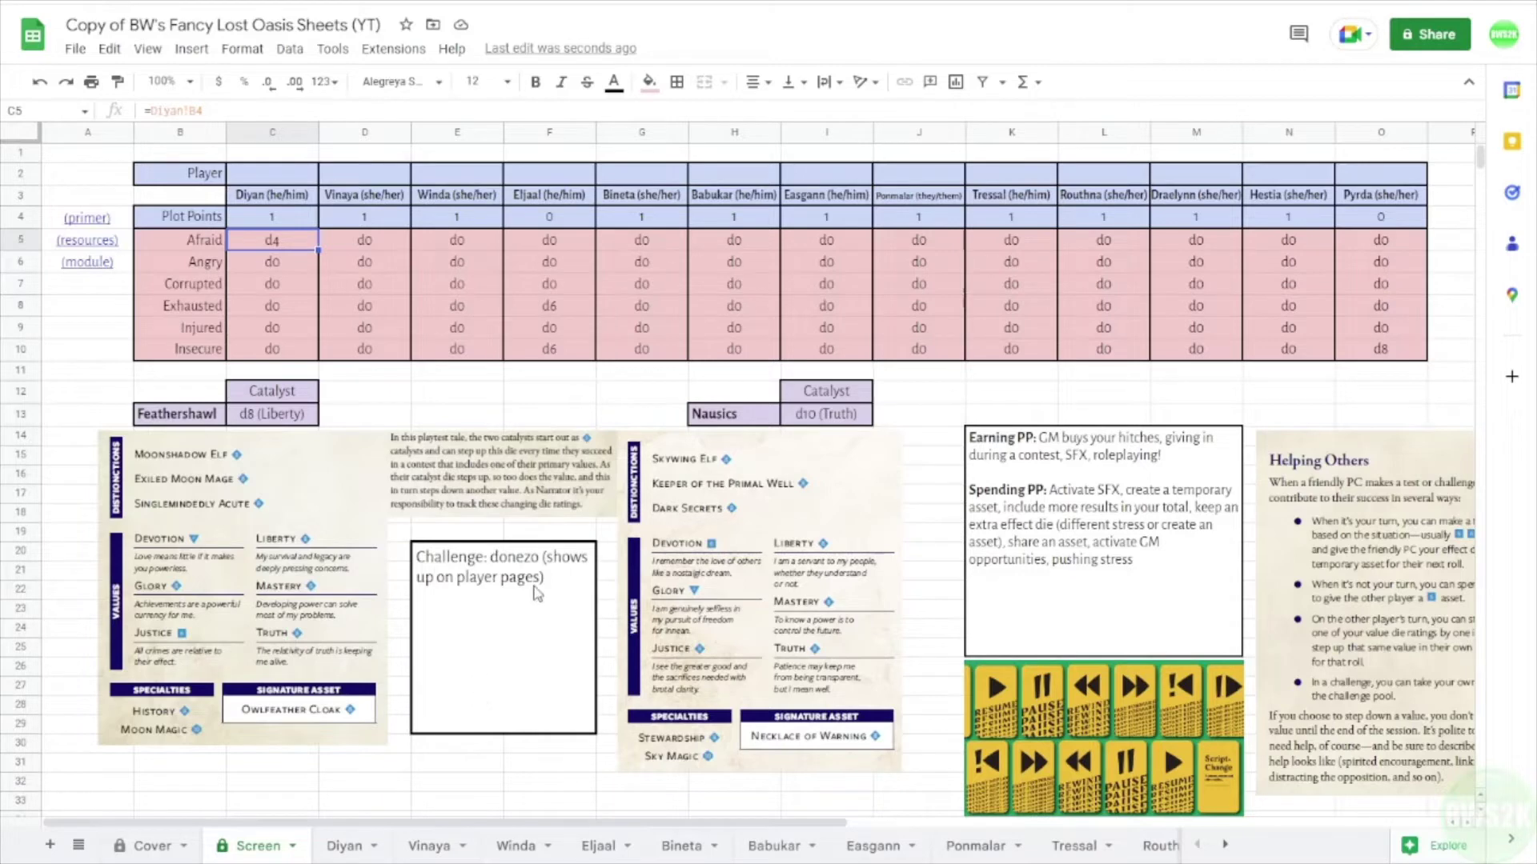
Check that Diyan's Challenge box mirrors the Screen note, then go back to Screen
{"action": "left_click", "coordinate": [338, 849]}
{"action": "left_click", "coordinate": [1308, 382]}
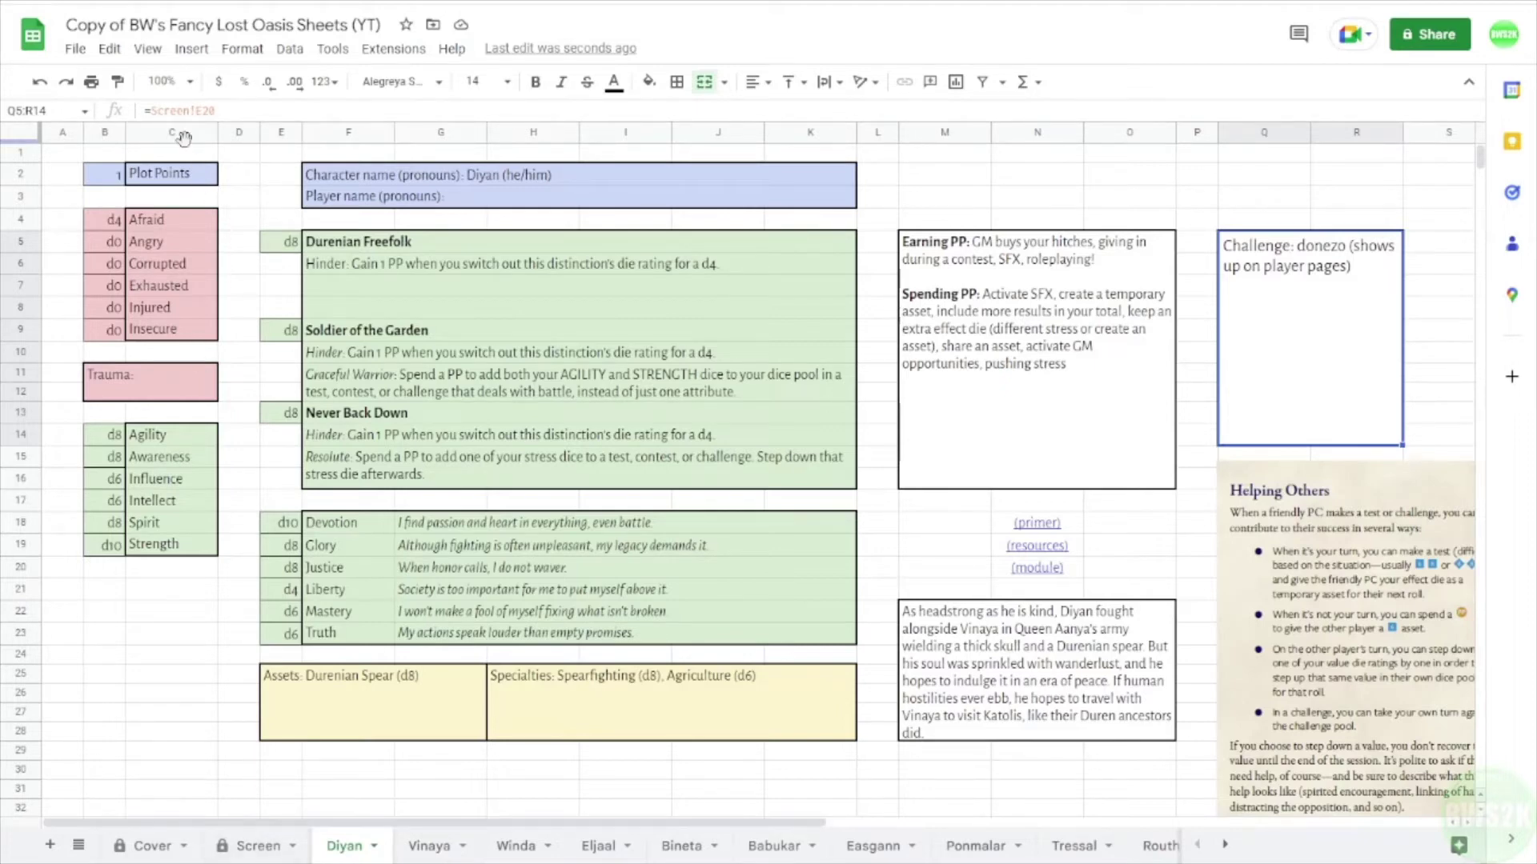
{"action": "left_click", "coordinate": [240, 846]}
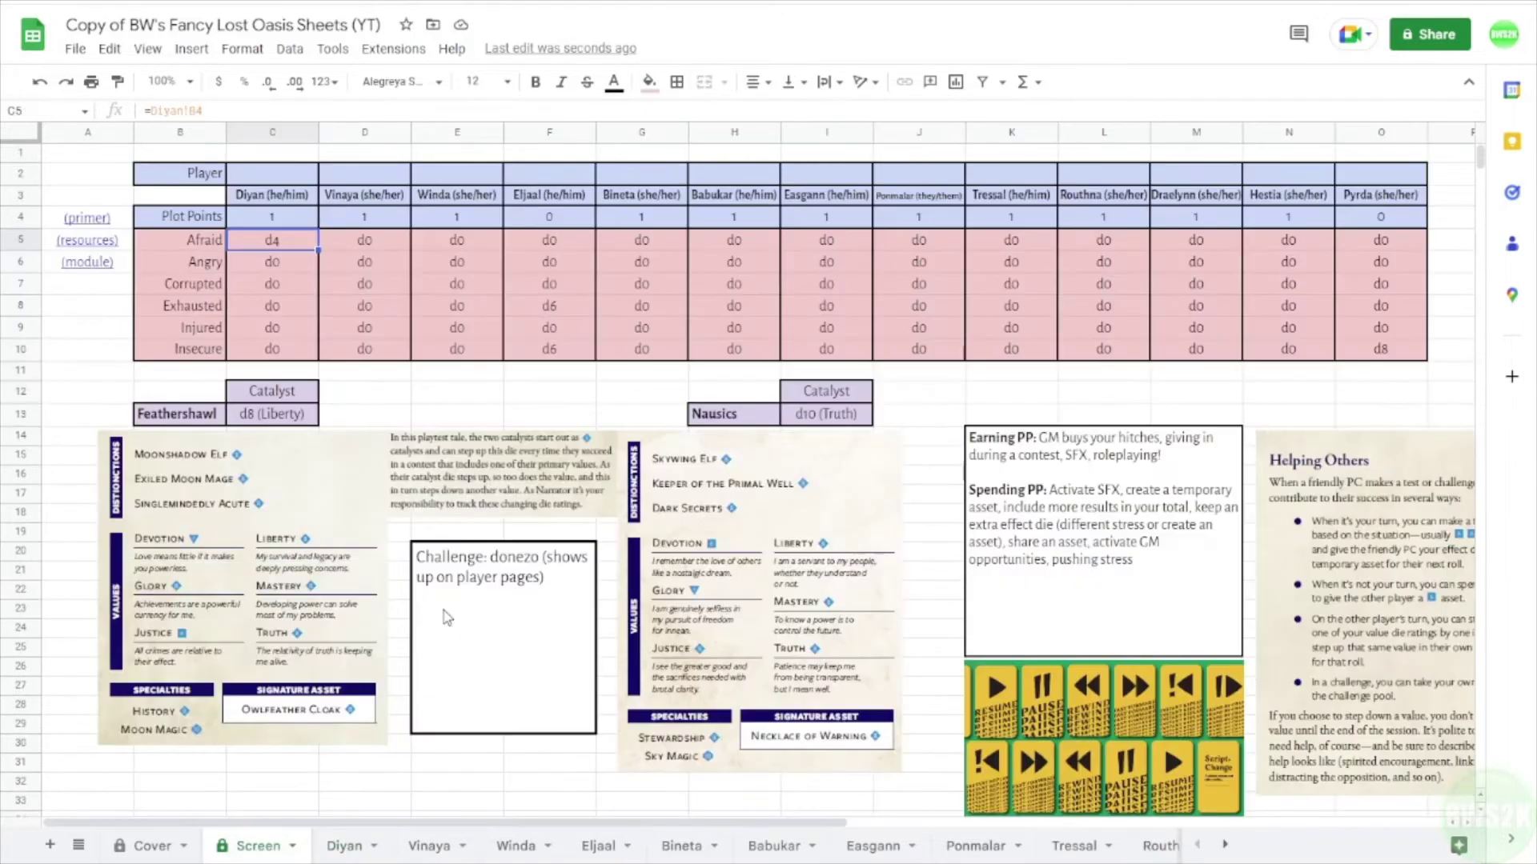
Reset Diyan's Afraid stress in cell B4 back to d0
{"action": "left_click", "coordinate": [352, 846]}
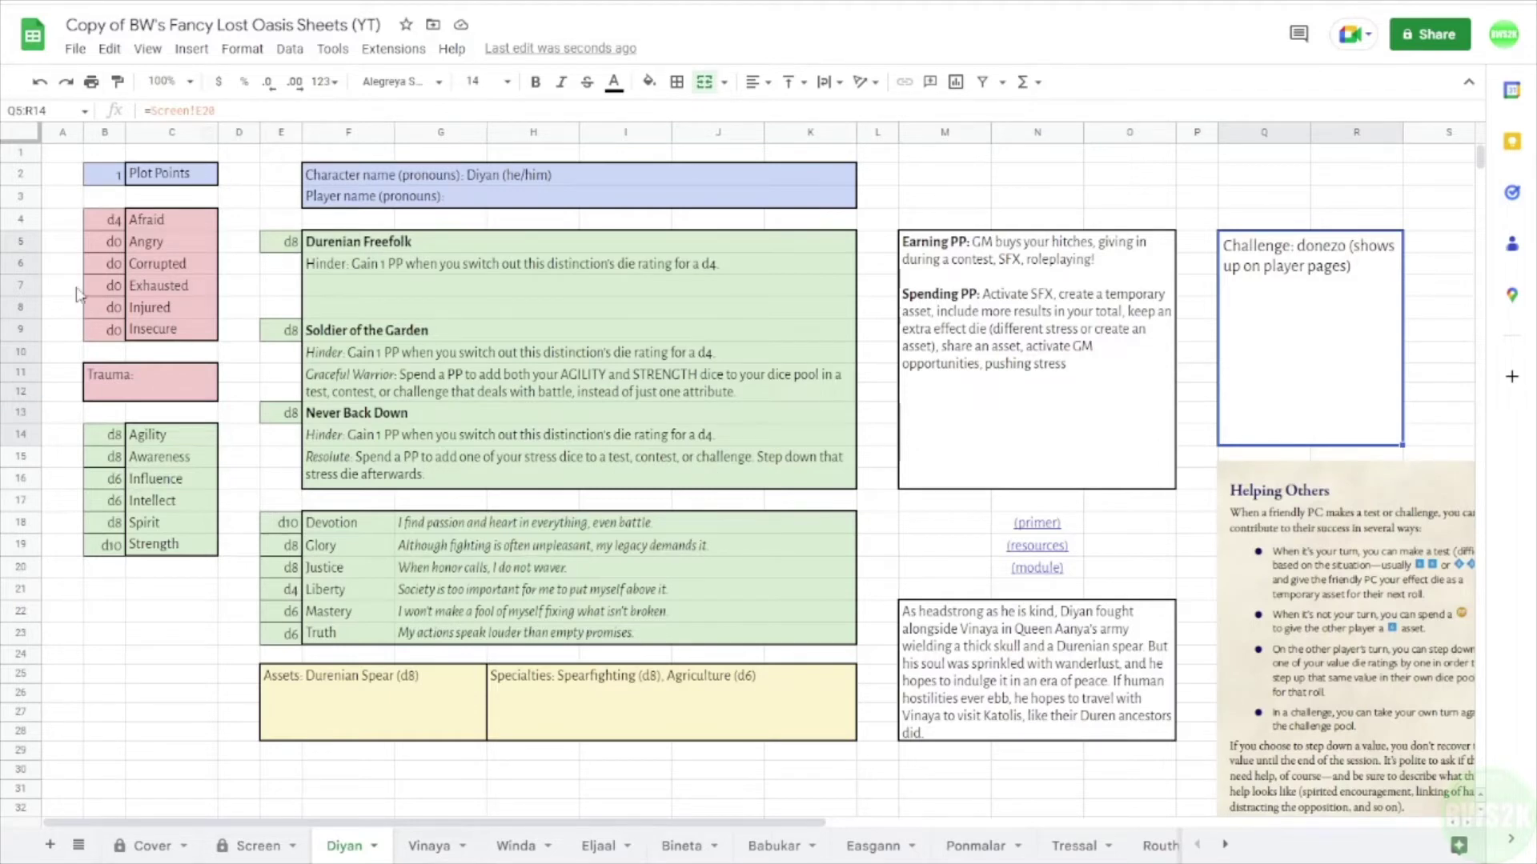
{"action": "left_click", "coordinate": [114, 218]}
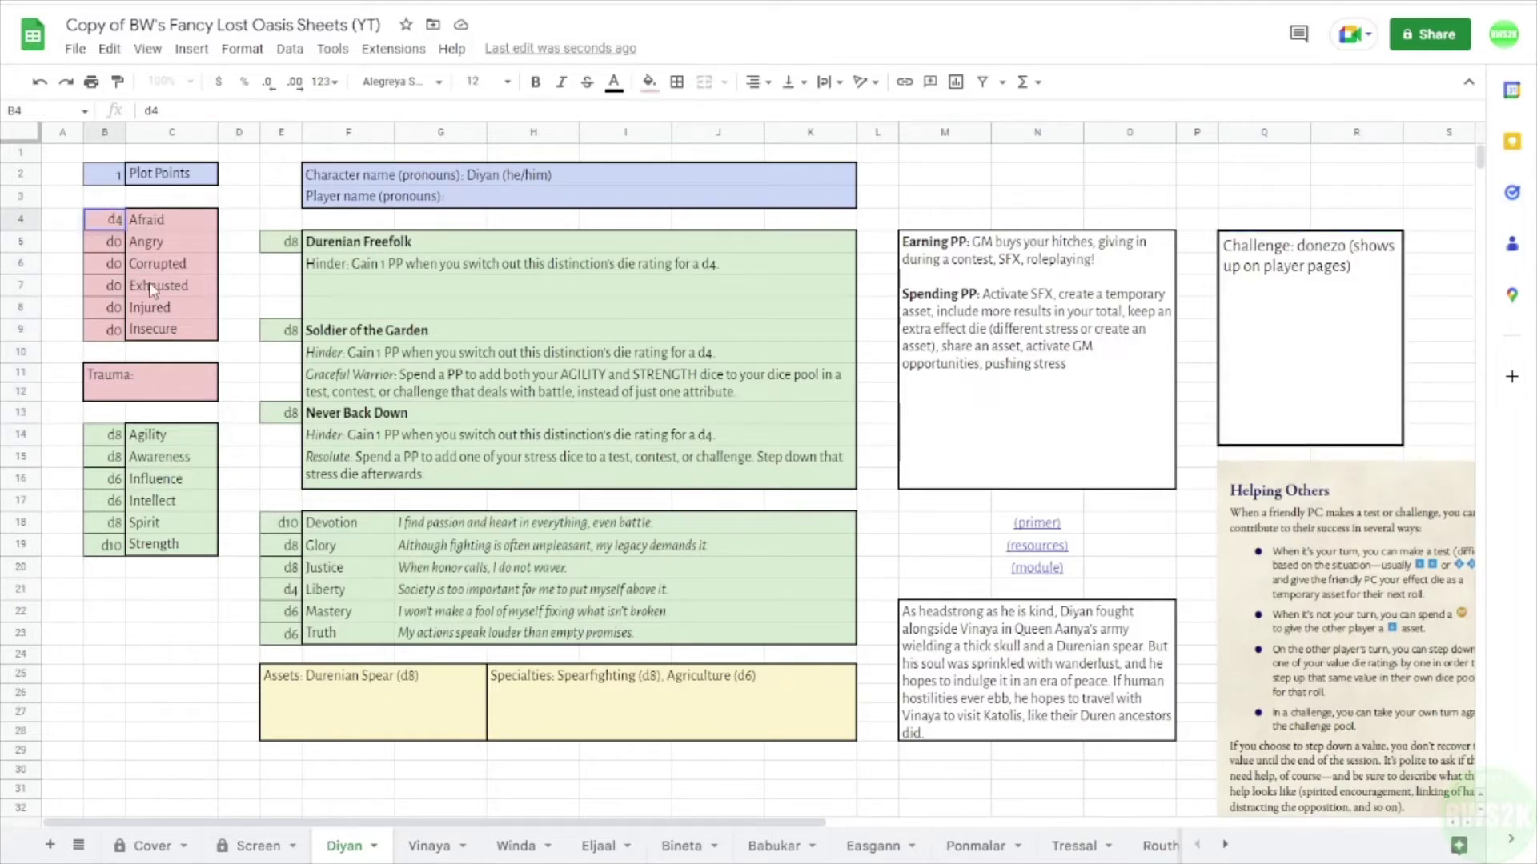
{"action": "key", "text": "Return"}
{"action": "left_click", "coordinate": [166, 634]}
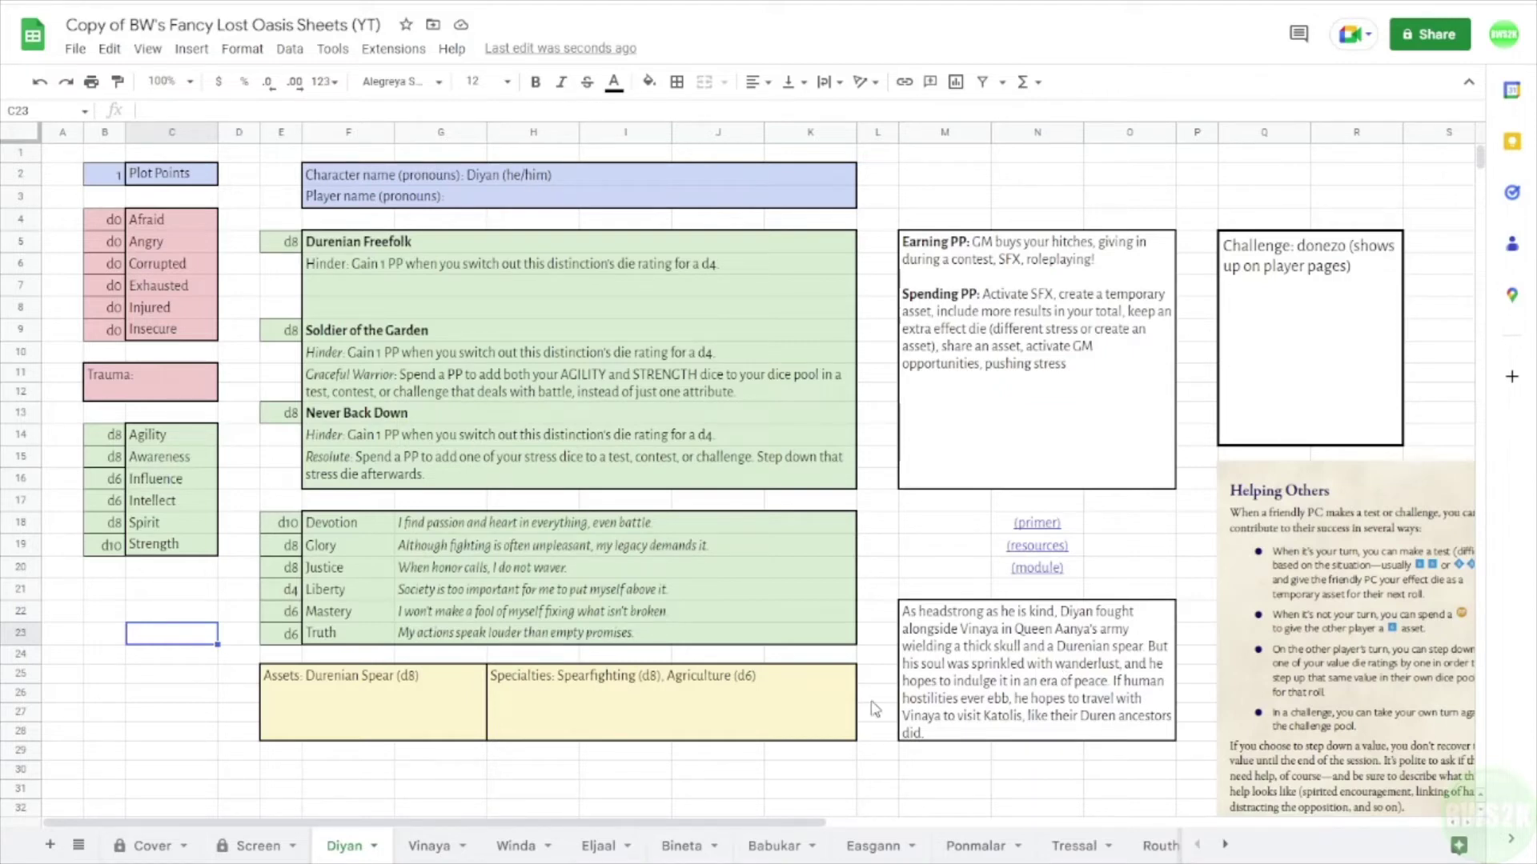
Browse the Tressal, Routhna, Hestia and Blank sheets, then add a new empty Sheet6
{"action": "left_click", "coordinate": [1080, 846]}
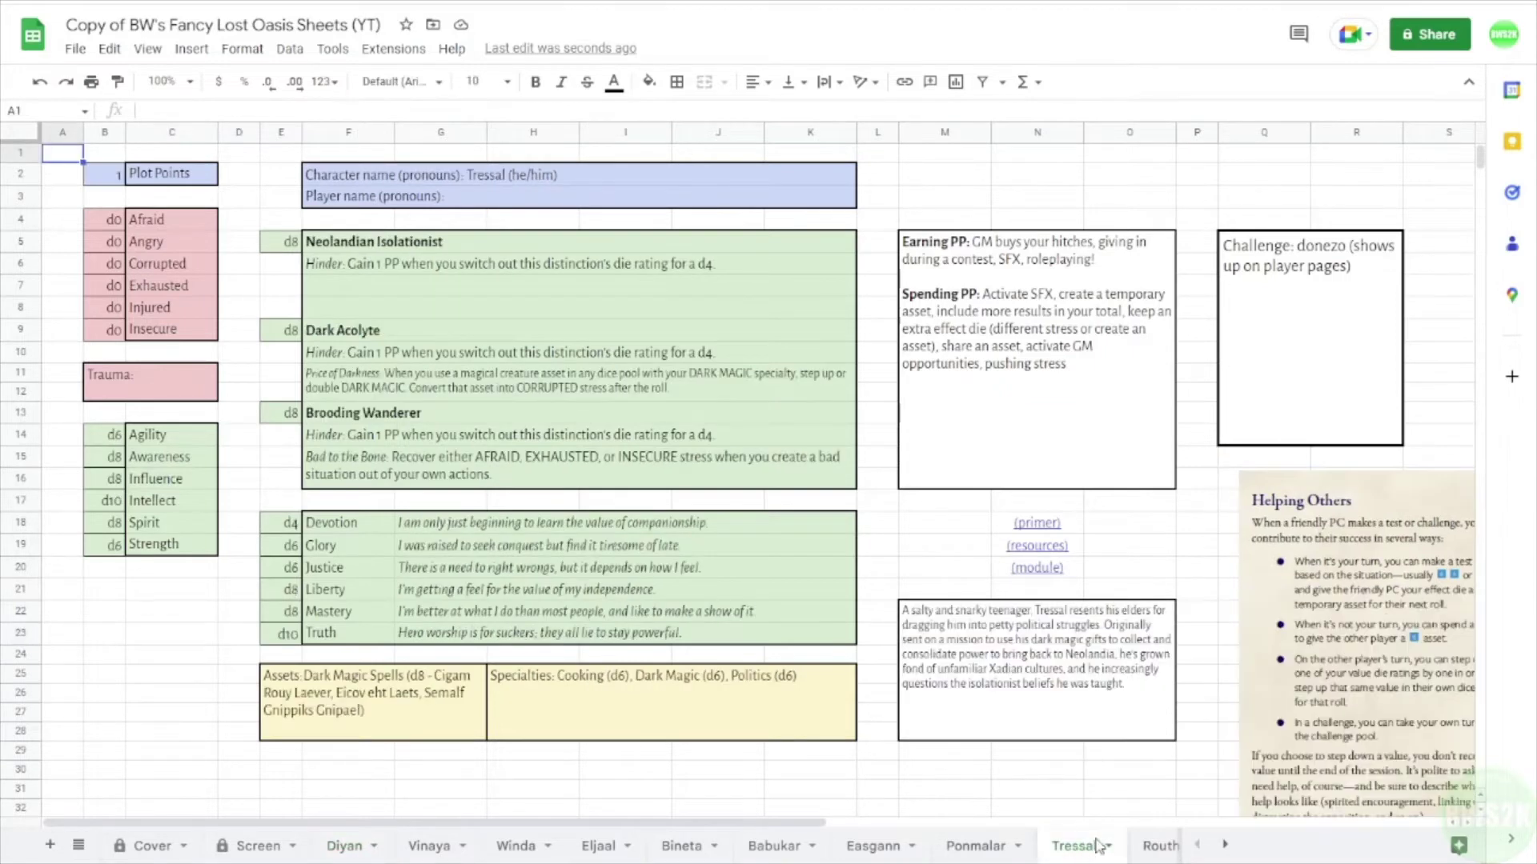
{"action": "left_click", "coordinate": [1160, 846]}
{"action": "left_click", "coordinate": [1225, 847]}
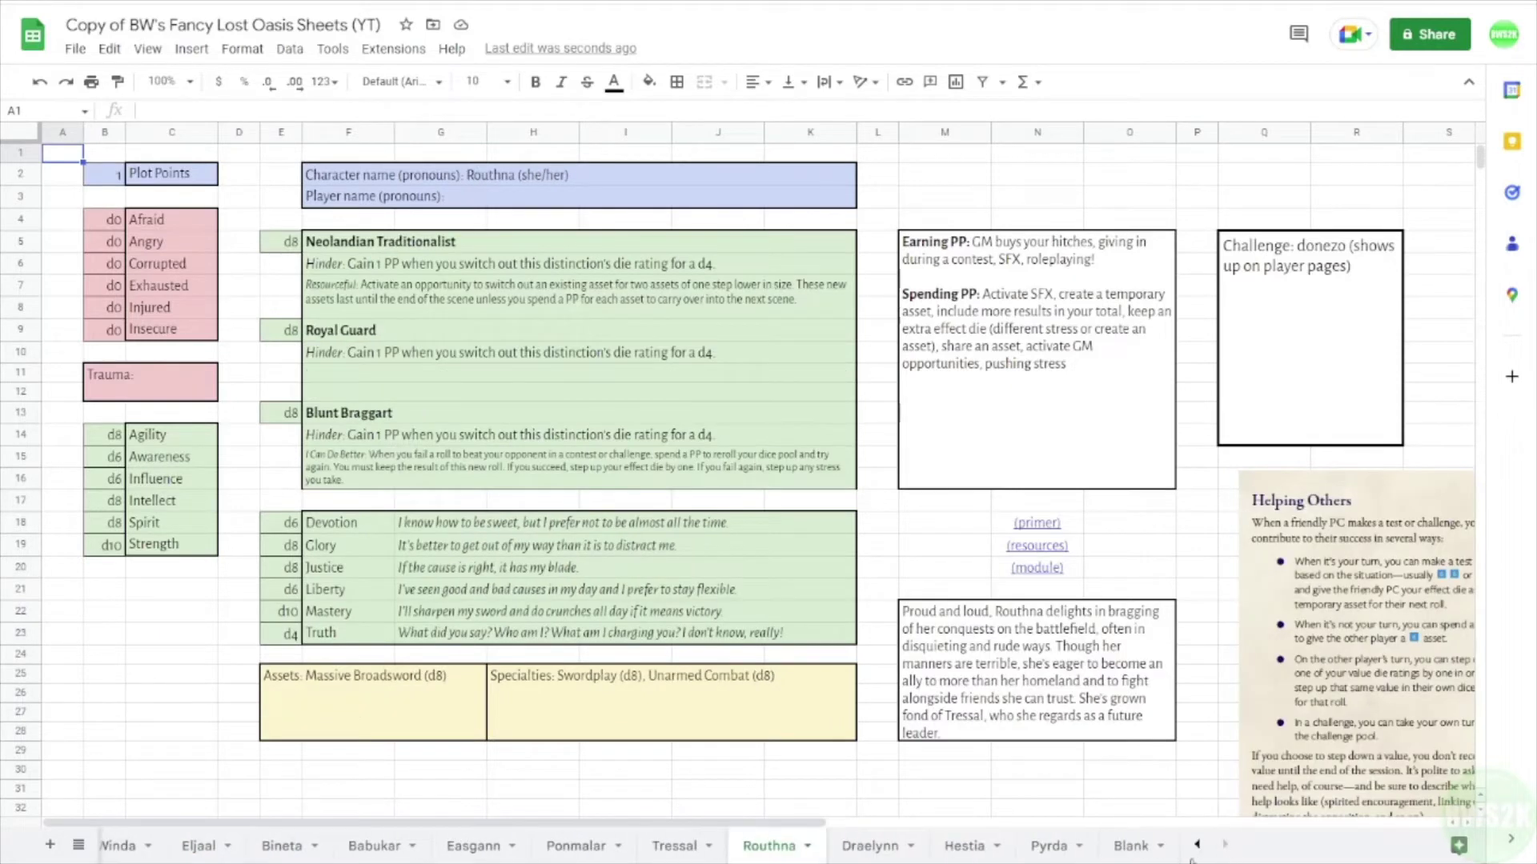
{"action": "left_click", "coordinate": [989, 848]}
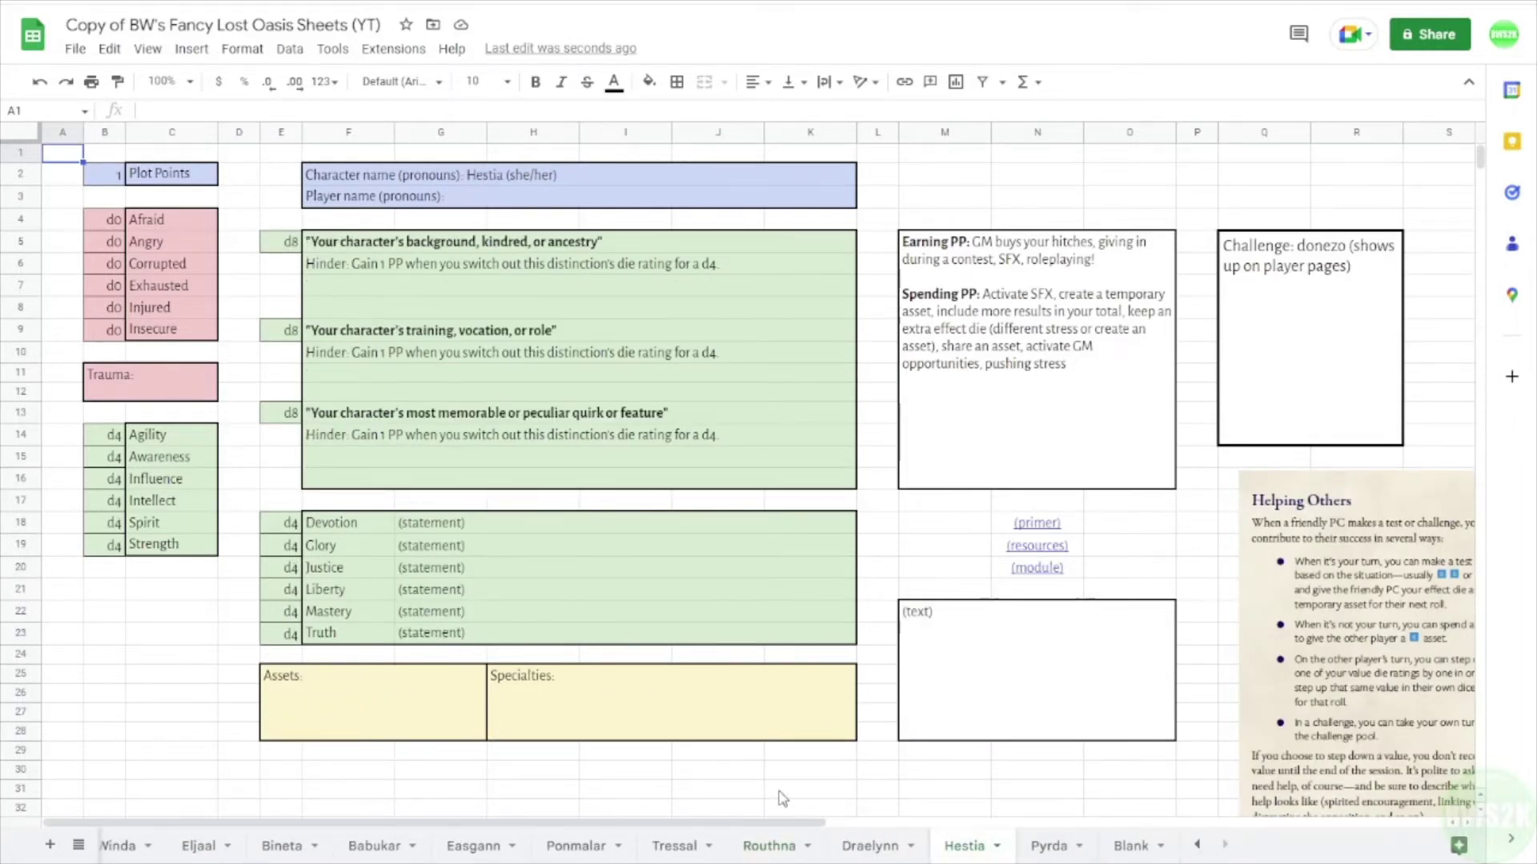
{"action": "left_click", "coordinate": [1136, 847]}
{"action": "left_click", "coordinate": [1196, 845]}
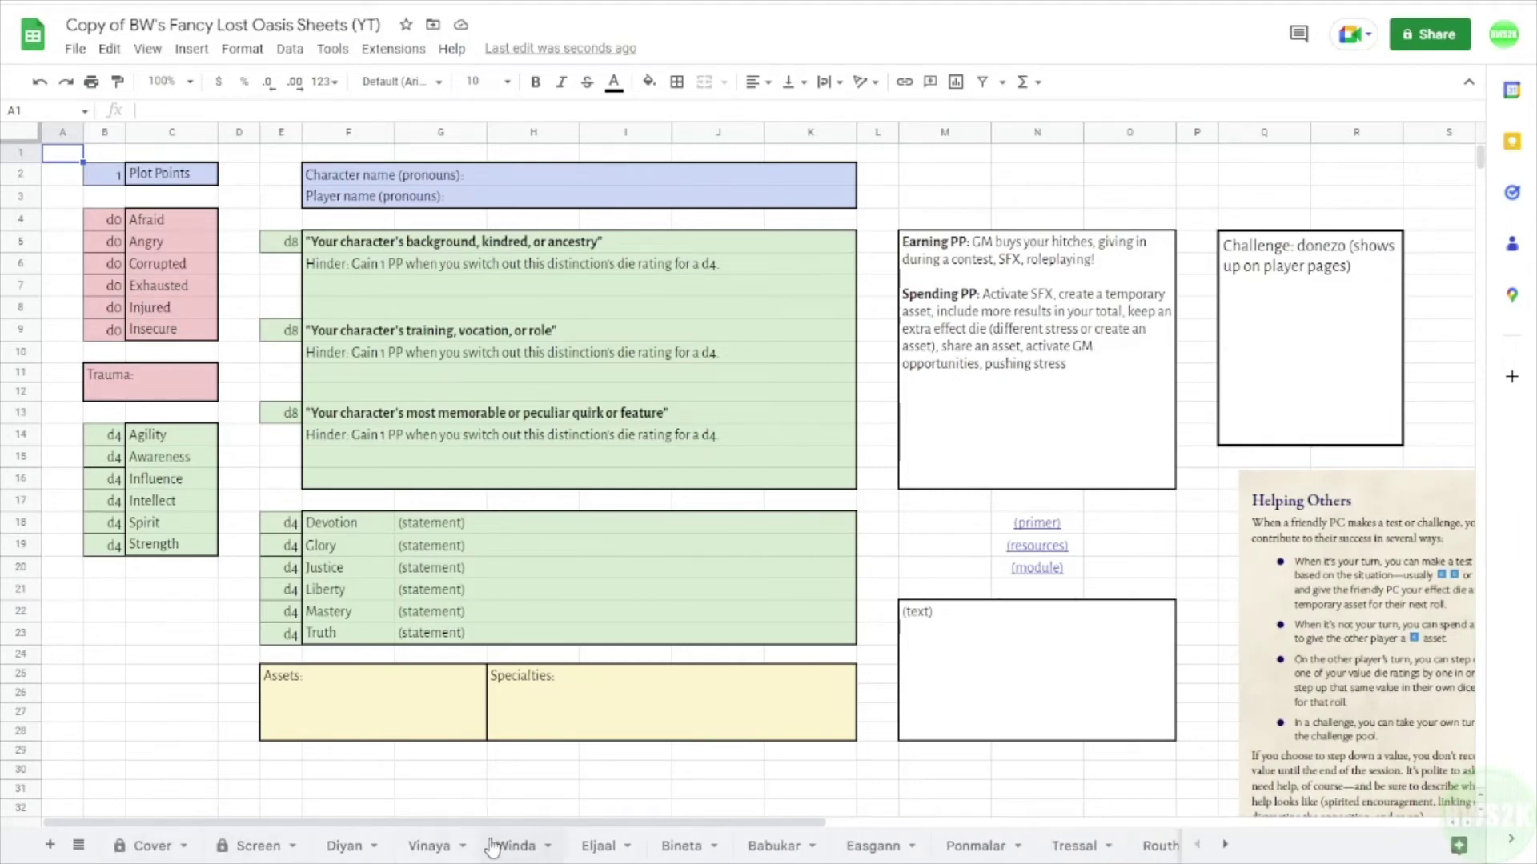
{"action": "left_click", "coordinate": [50, 845]}
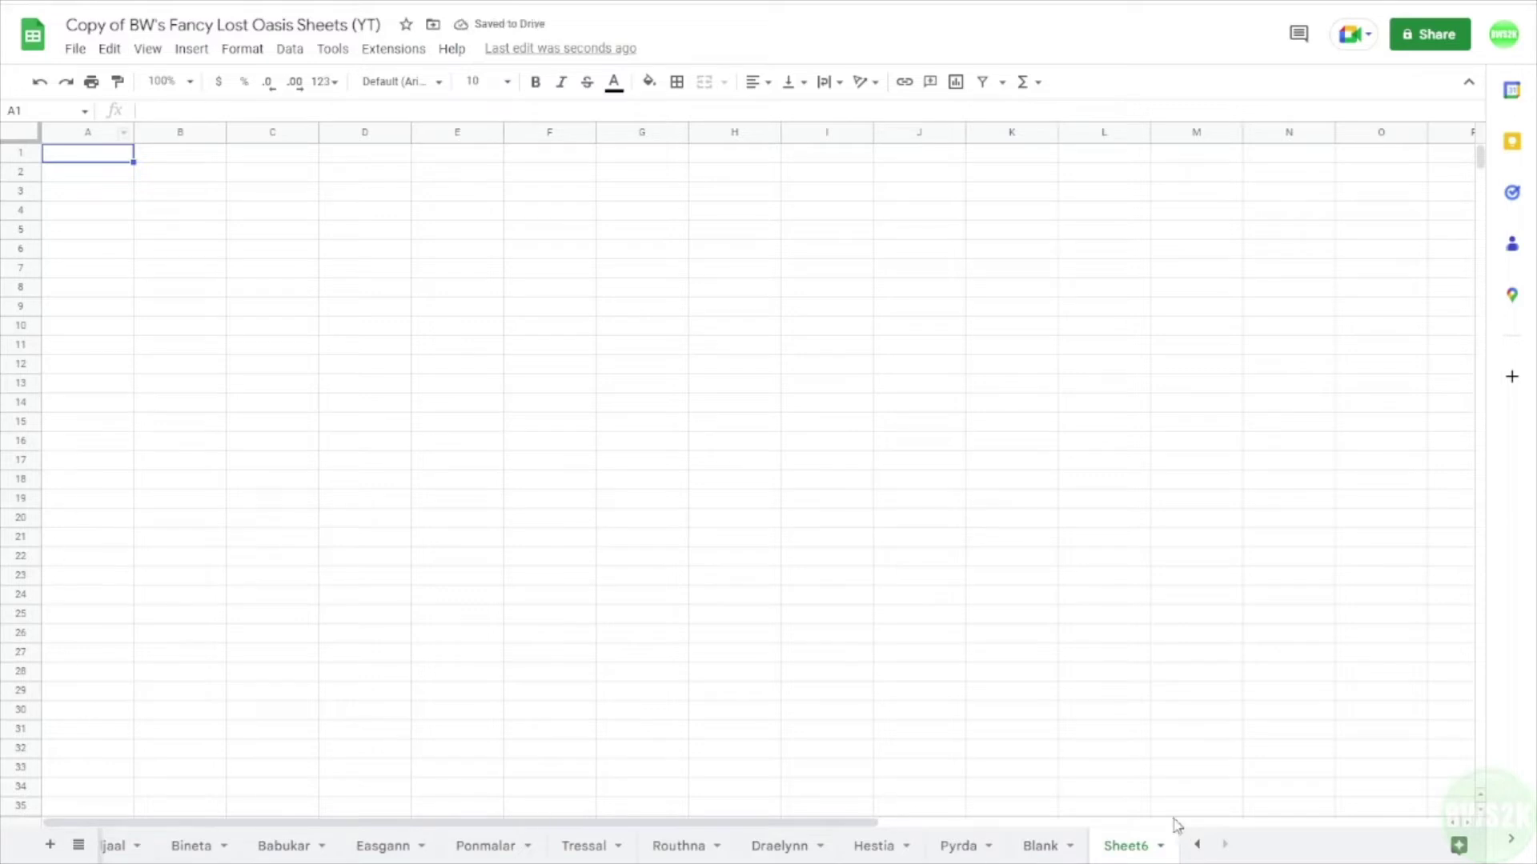
Delete the empty Sheet6
{"action": "left_click", "coordinate": [1160, 847]}
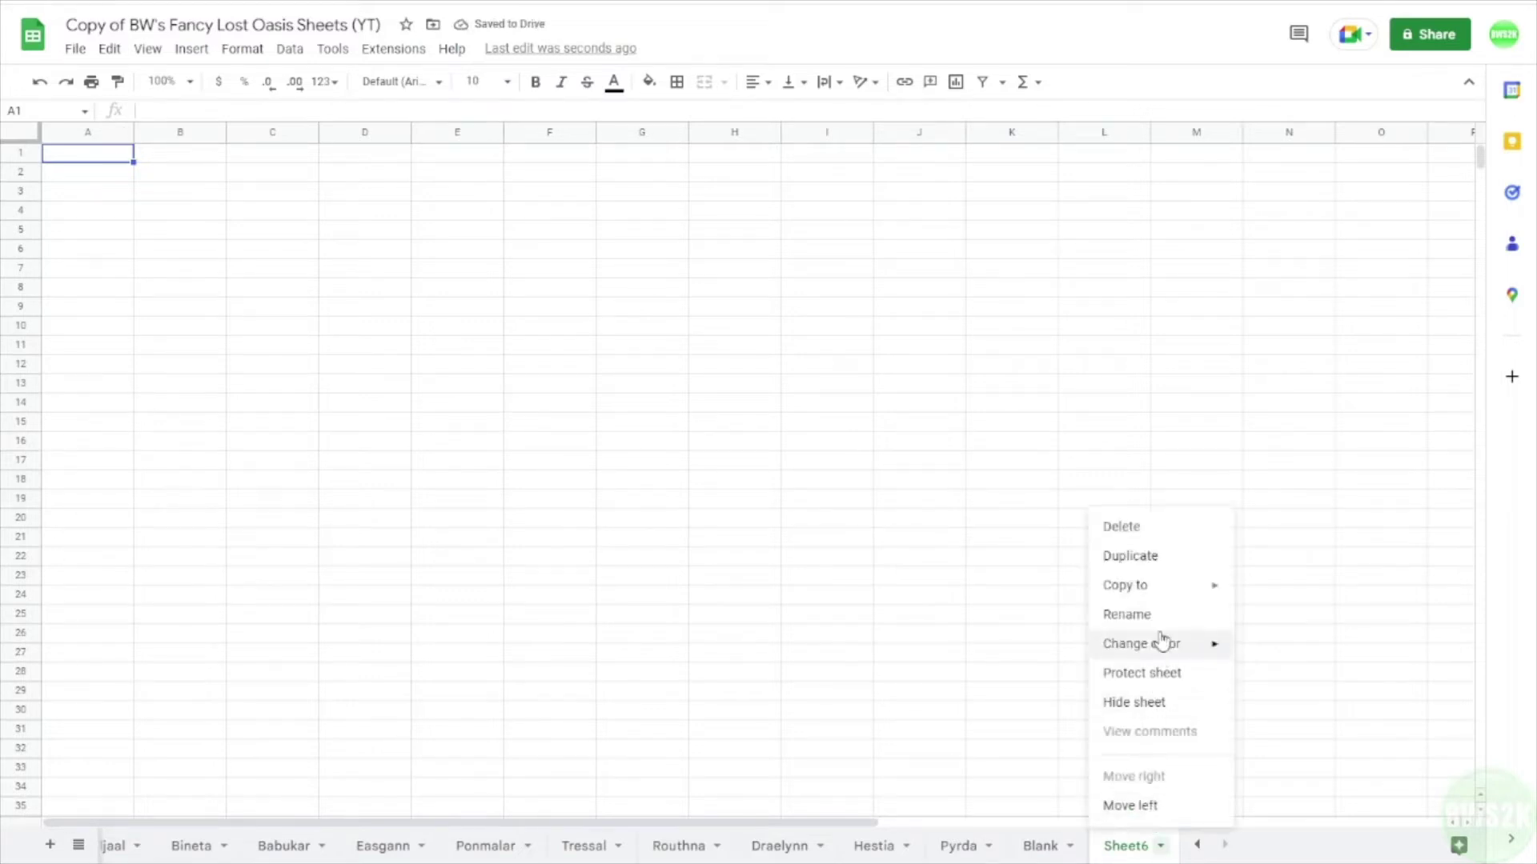
{"action": "left_click", "coordinate": [1146, 528]}
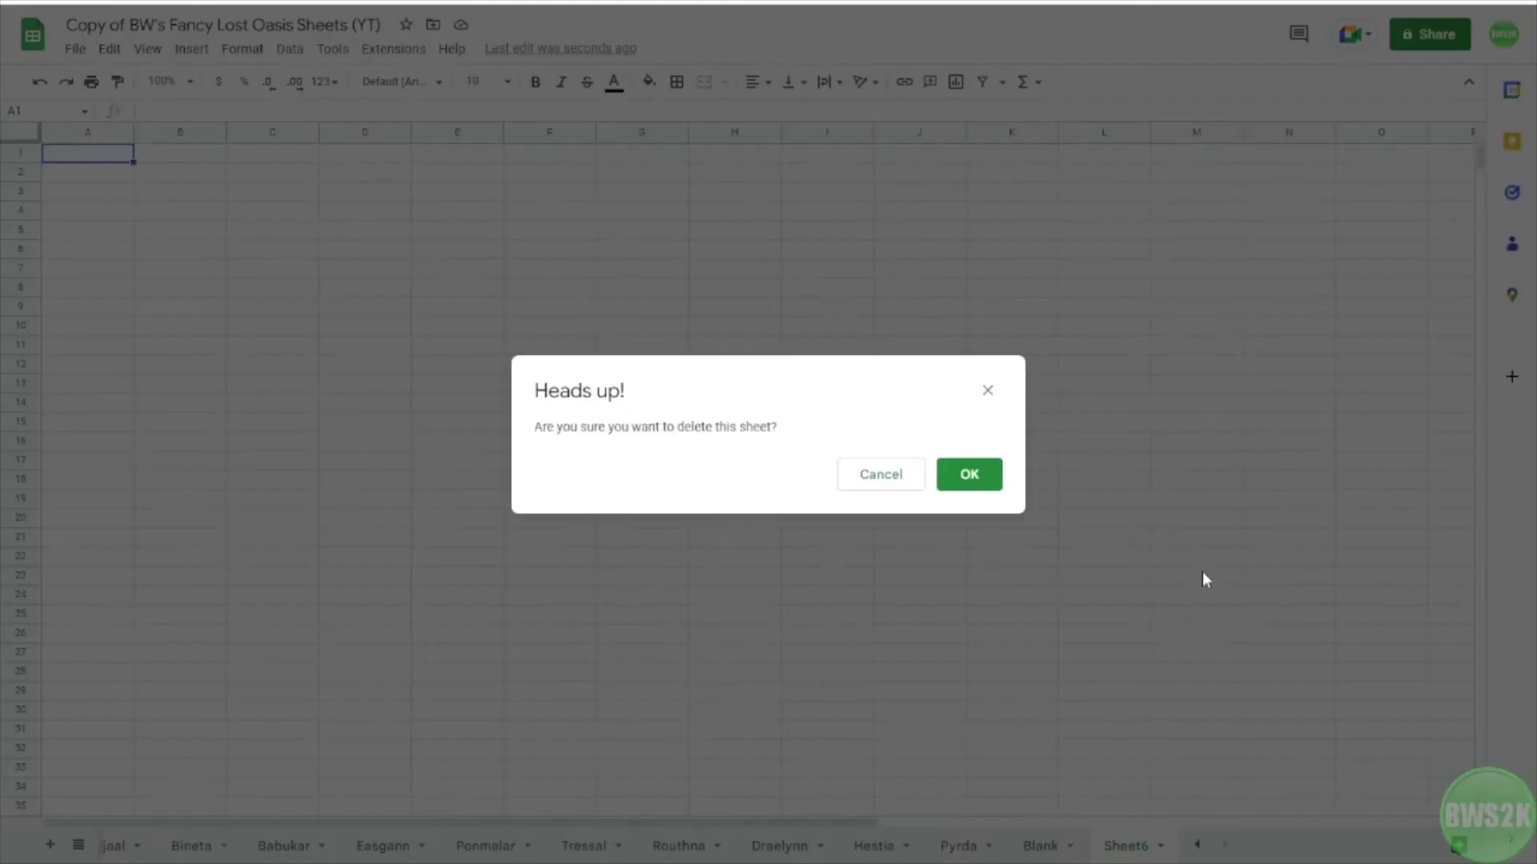
{"action": "left_click", "coordinate": [960, 473]}
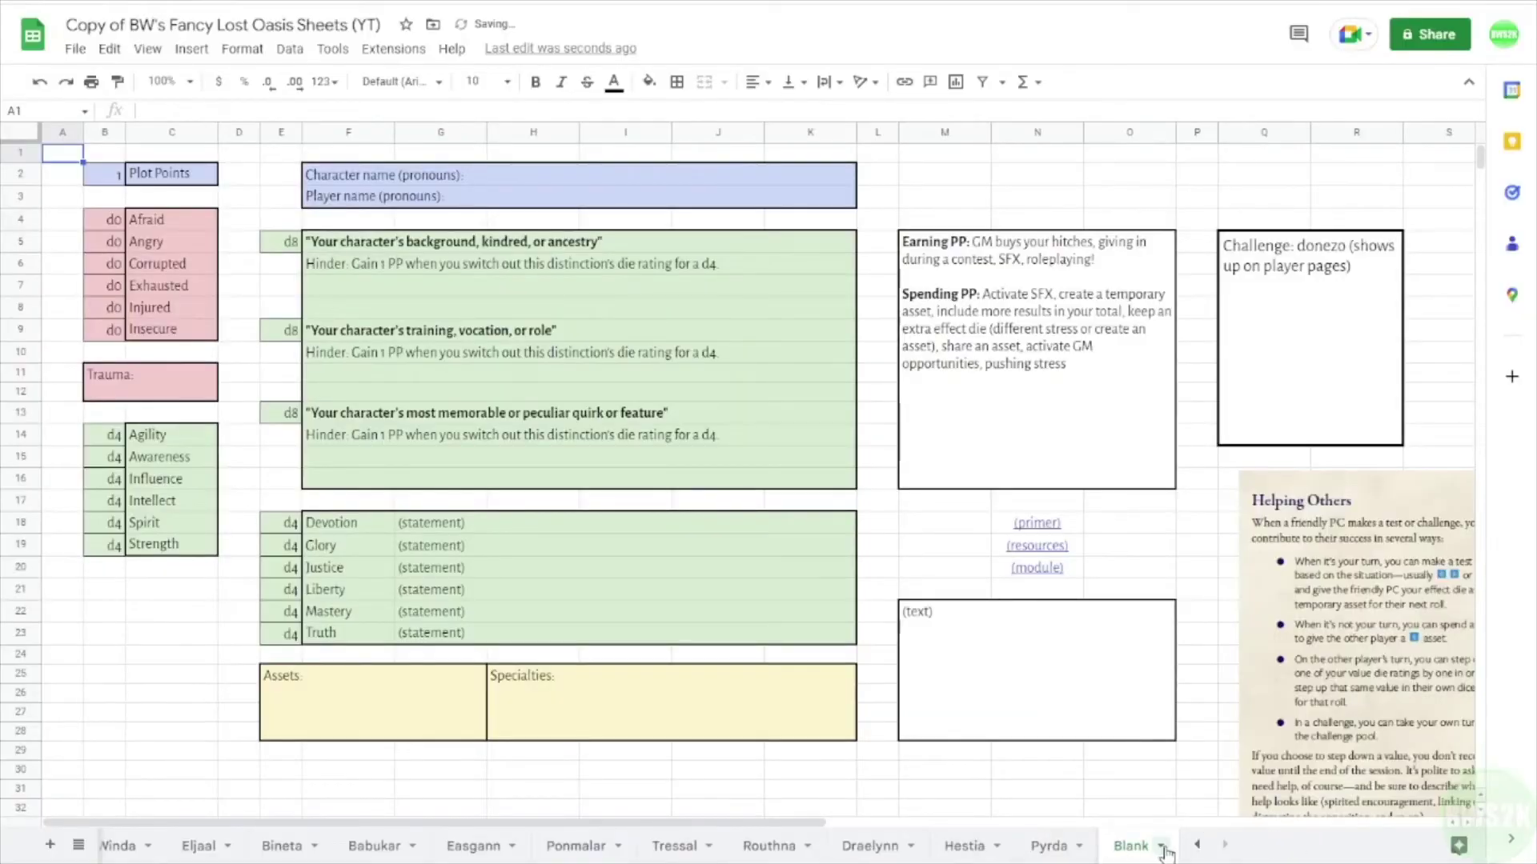
Duplicate the Blank sheet, rename the copy 'New Character' and place it before Blank
{"action": "left_click", "coordinate": [1161, 847]}
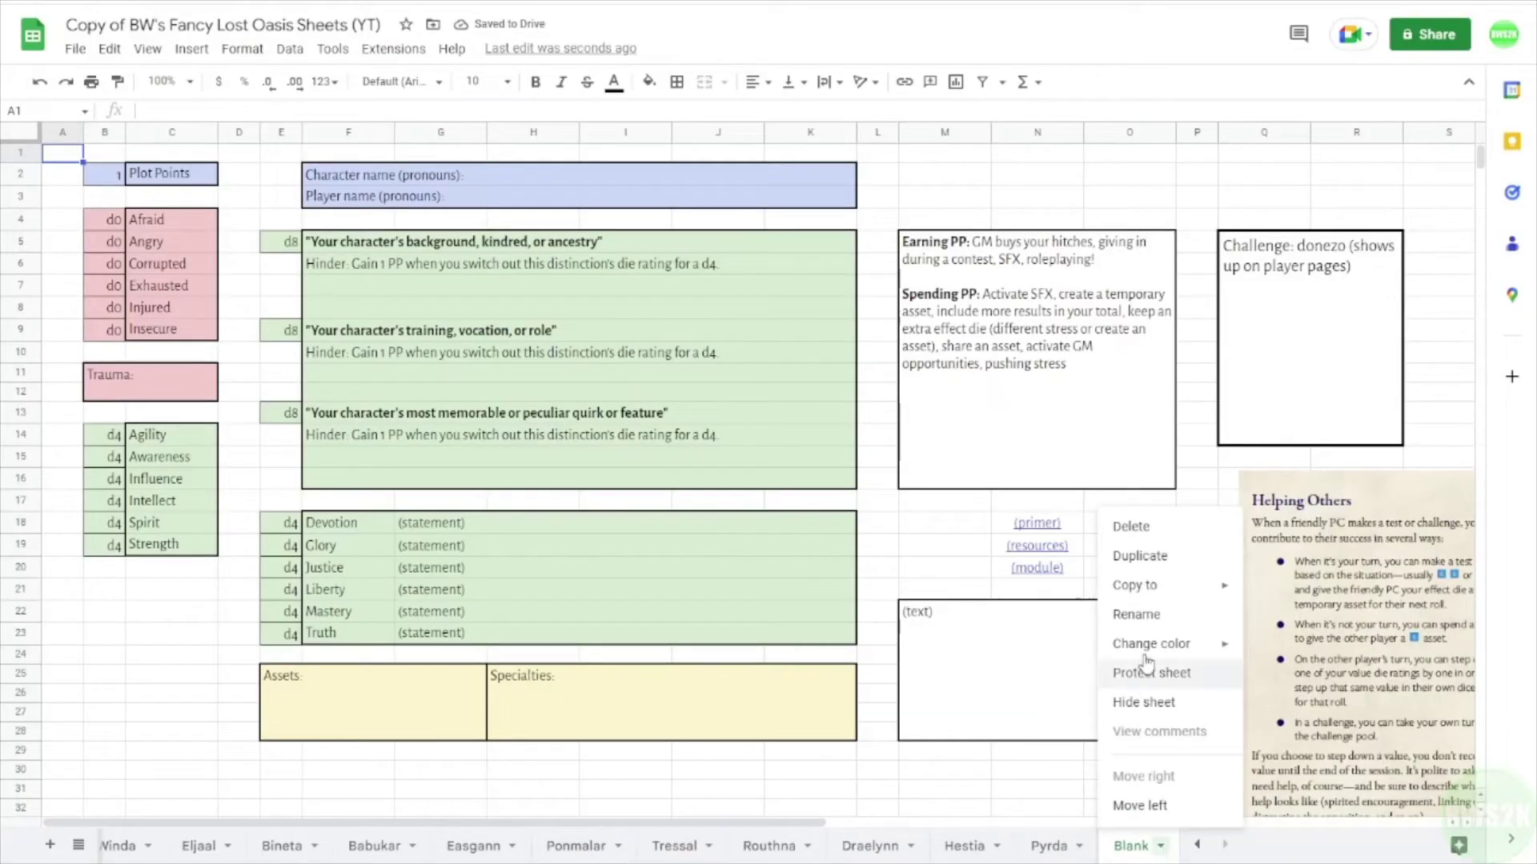
{"action": "left_click", "coordinate": [1157, 562]}
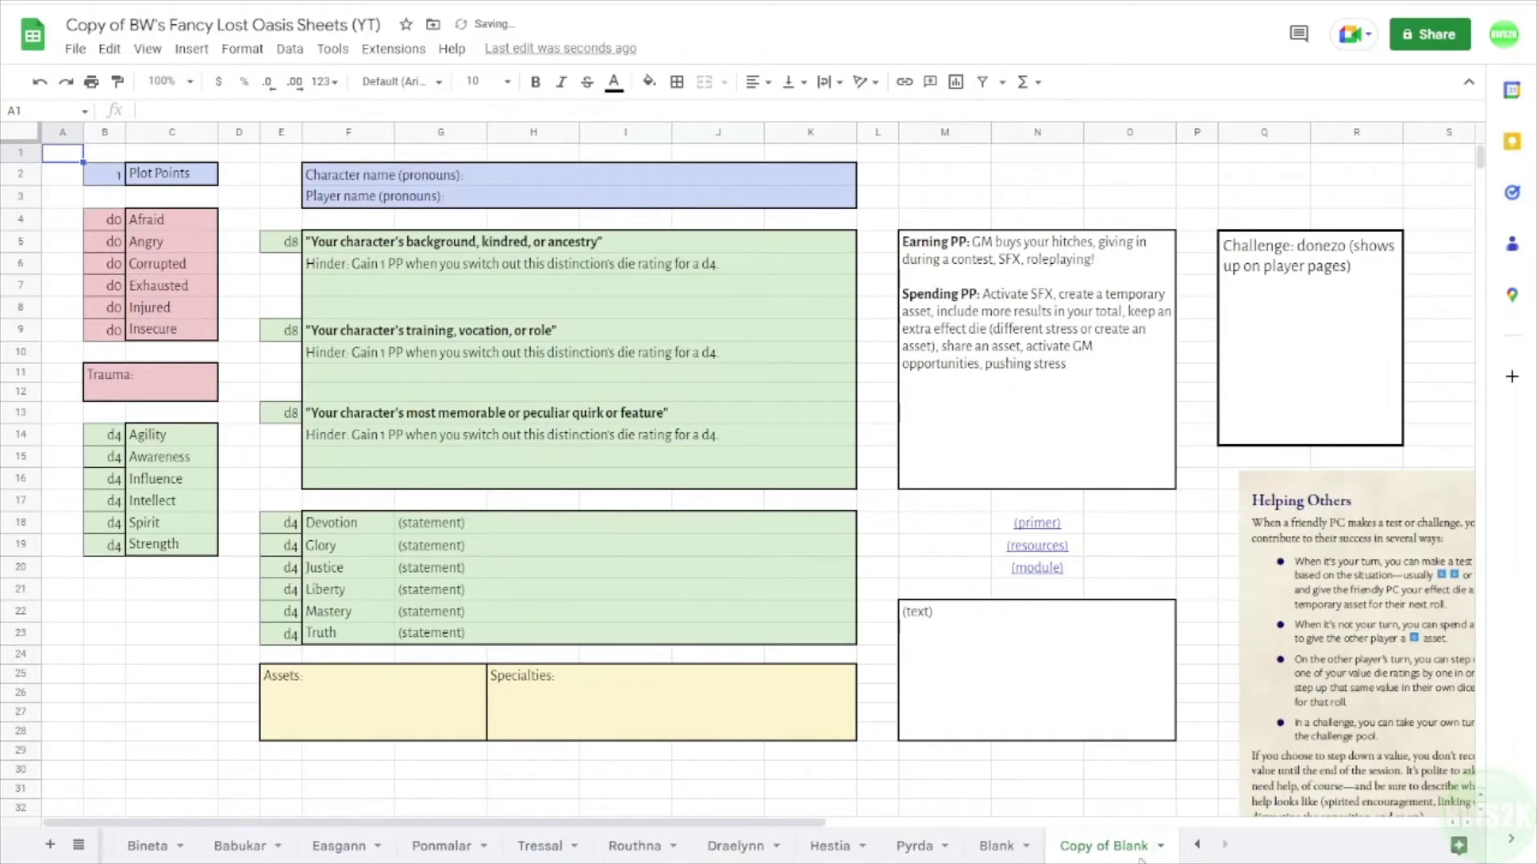
{"action": "left_click", "coordinate": [1160, 846]}
{"action": "left_click", "coordinate": [1083, 615]}
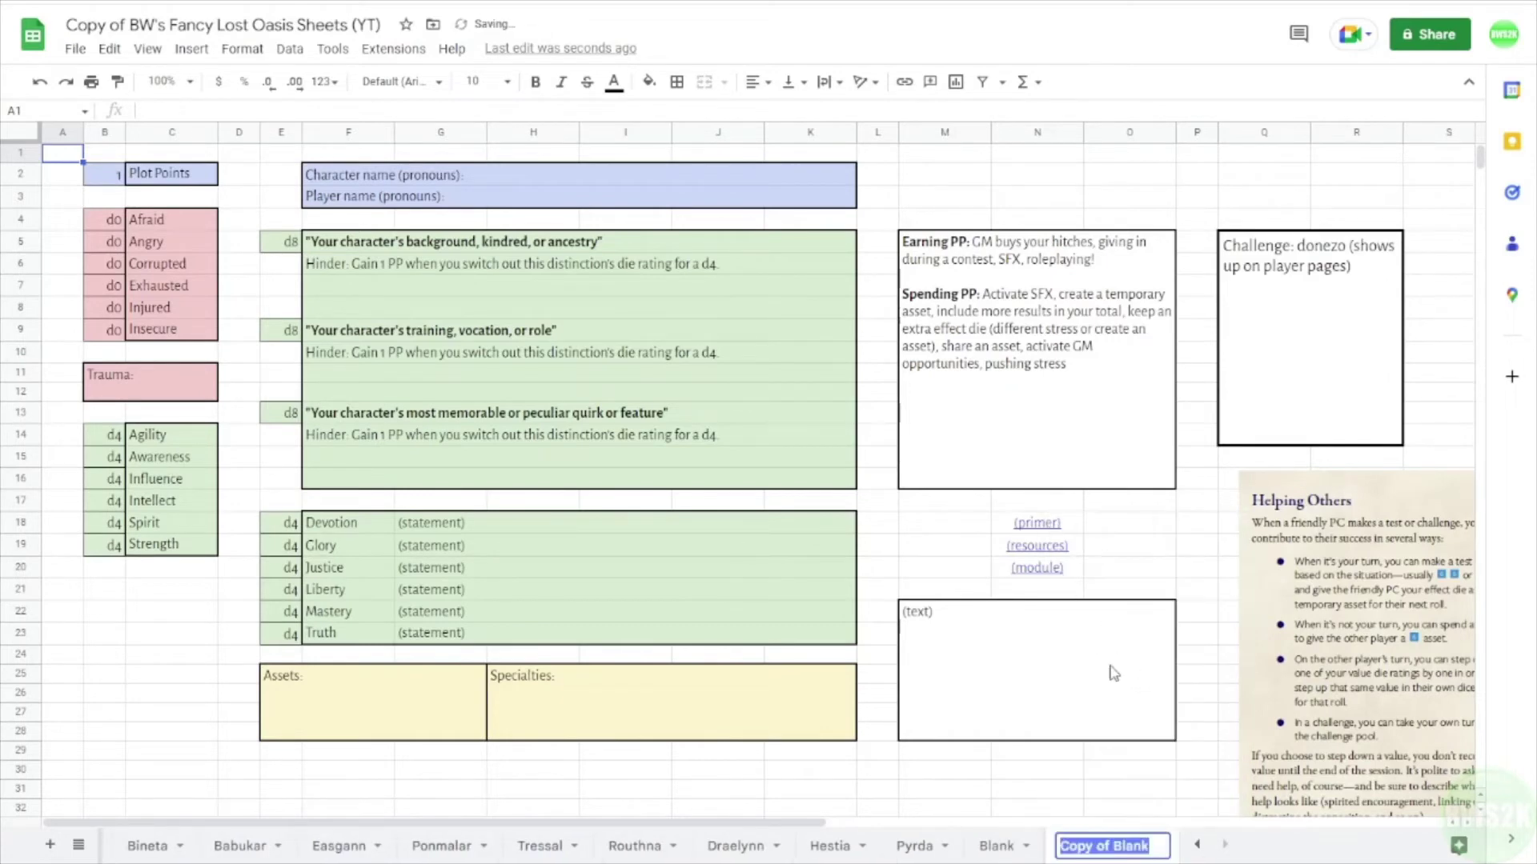
{"action": "type", "text": "New Character"}
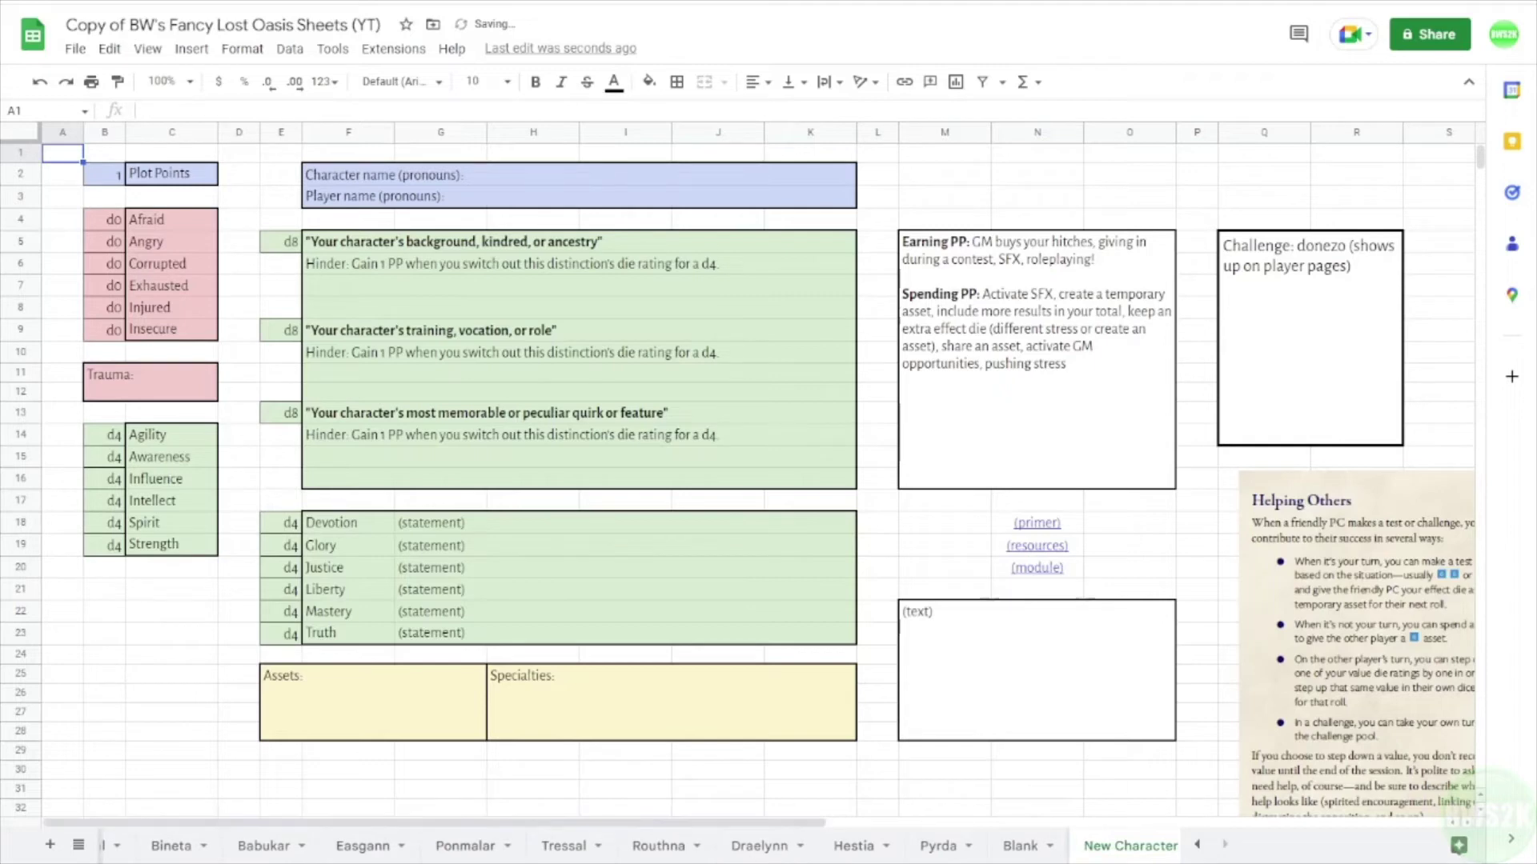
{"action": "left_click_drag", "start_coordinate": [1101, 858], "coordinate": [1016, 852]}
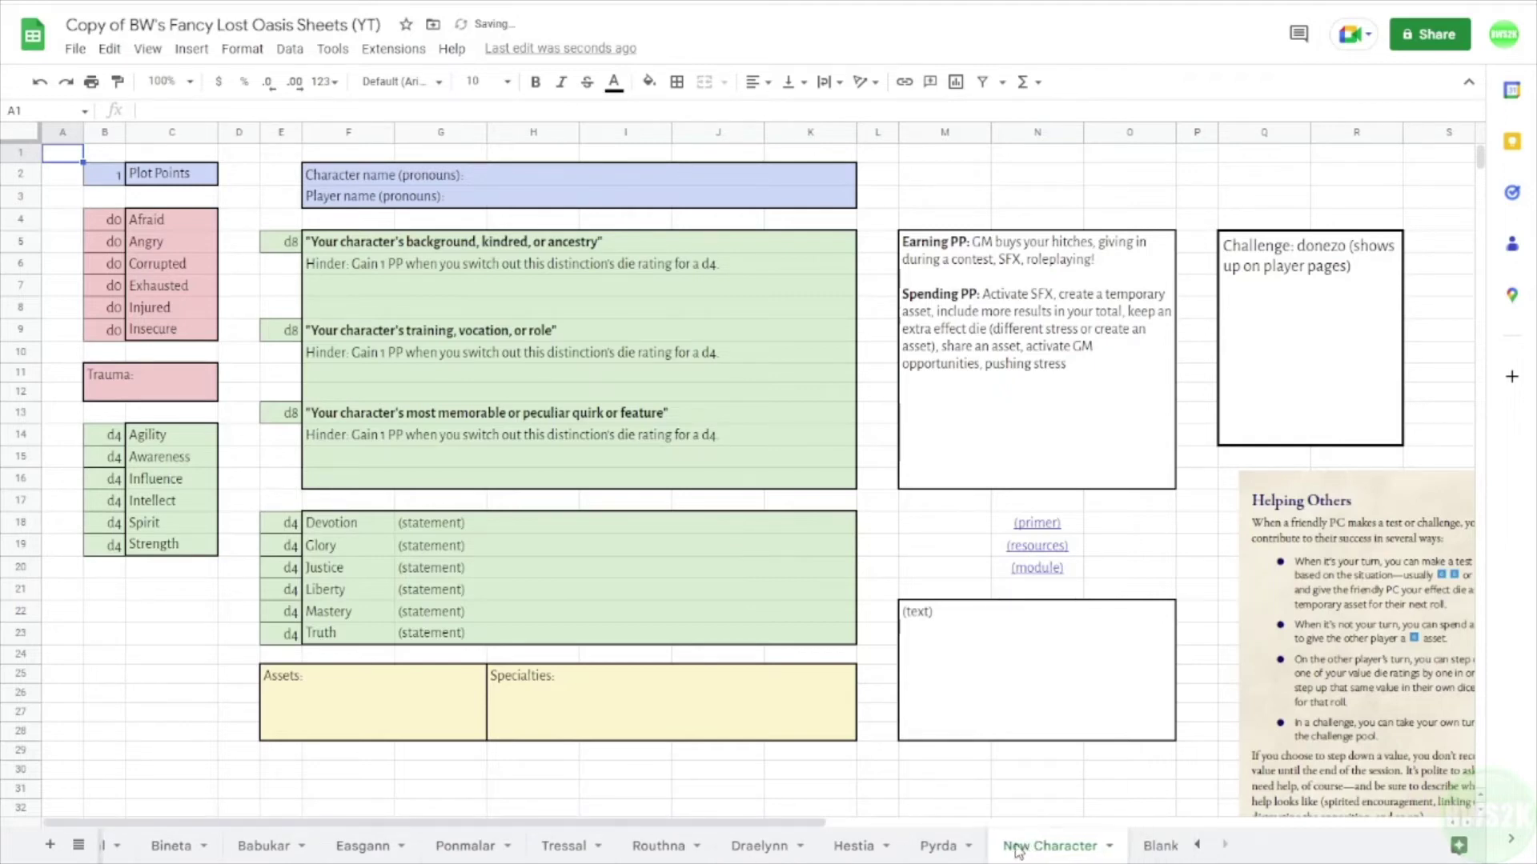
Delete the New Character sheet and confirm the removal
{"action": "left_click", "coordinate": [1107, 846]}
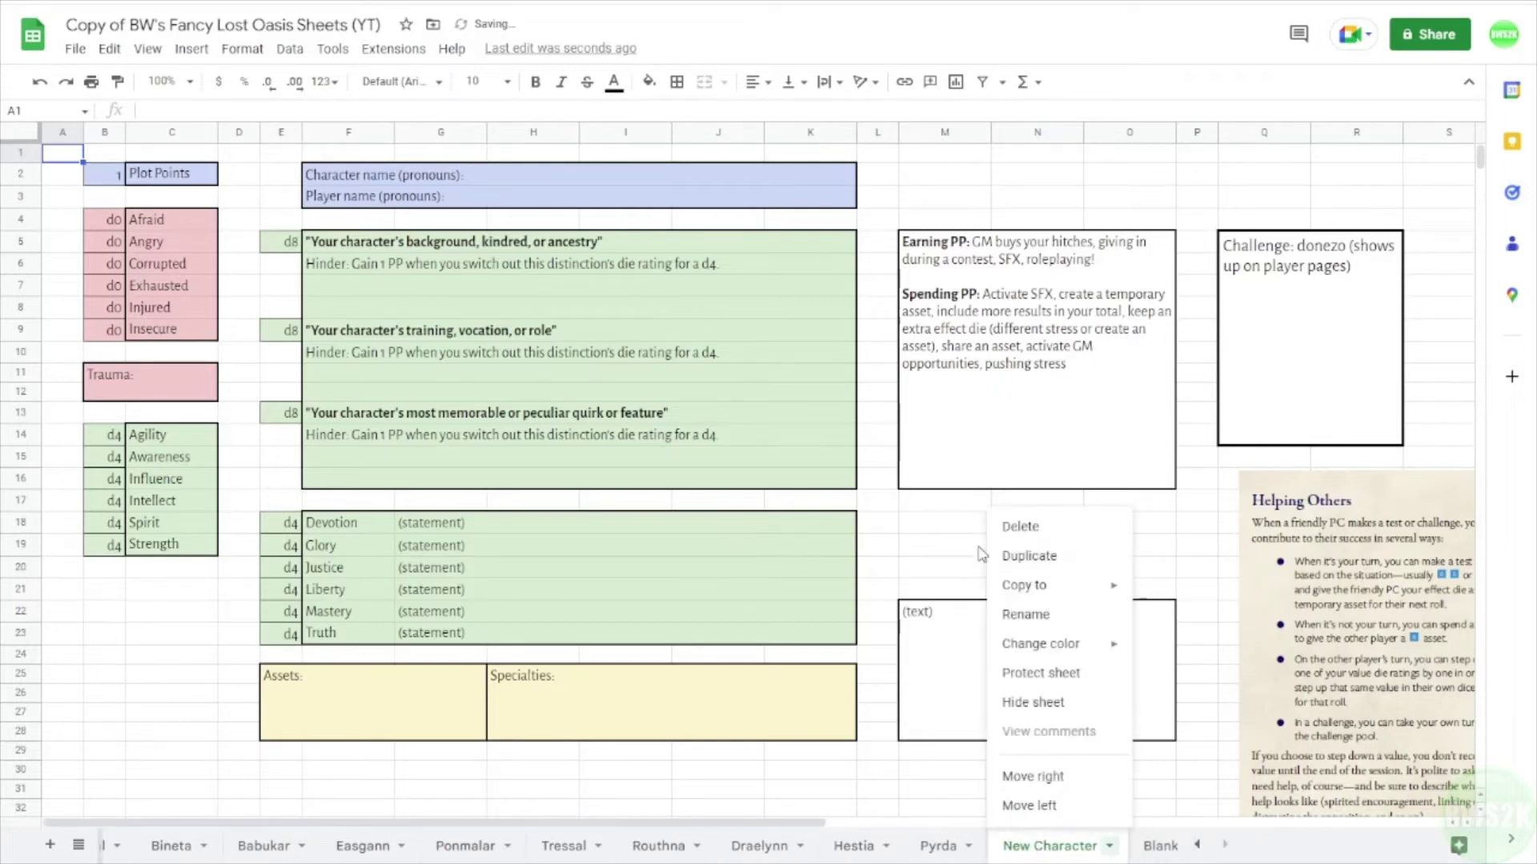
{"action": "left_click", "coordinate": [1021, 527]}
{"action": "left_click", "coordinate": [970, 474]}
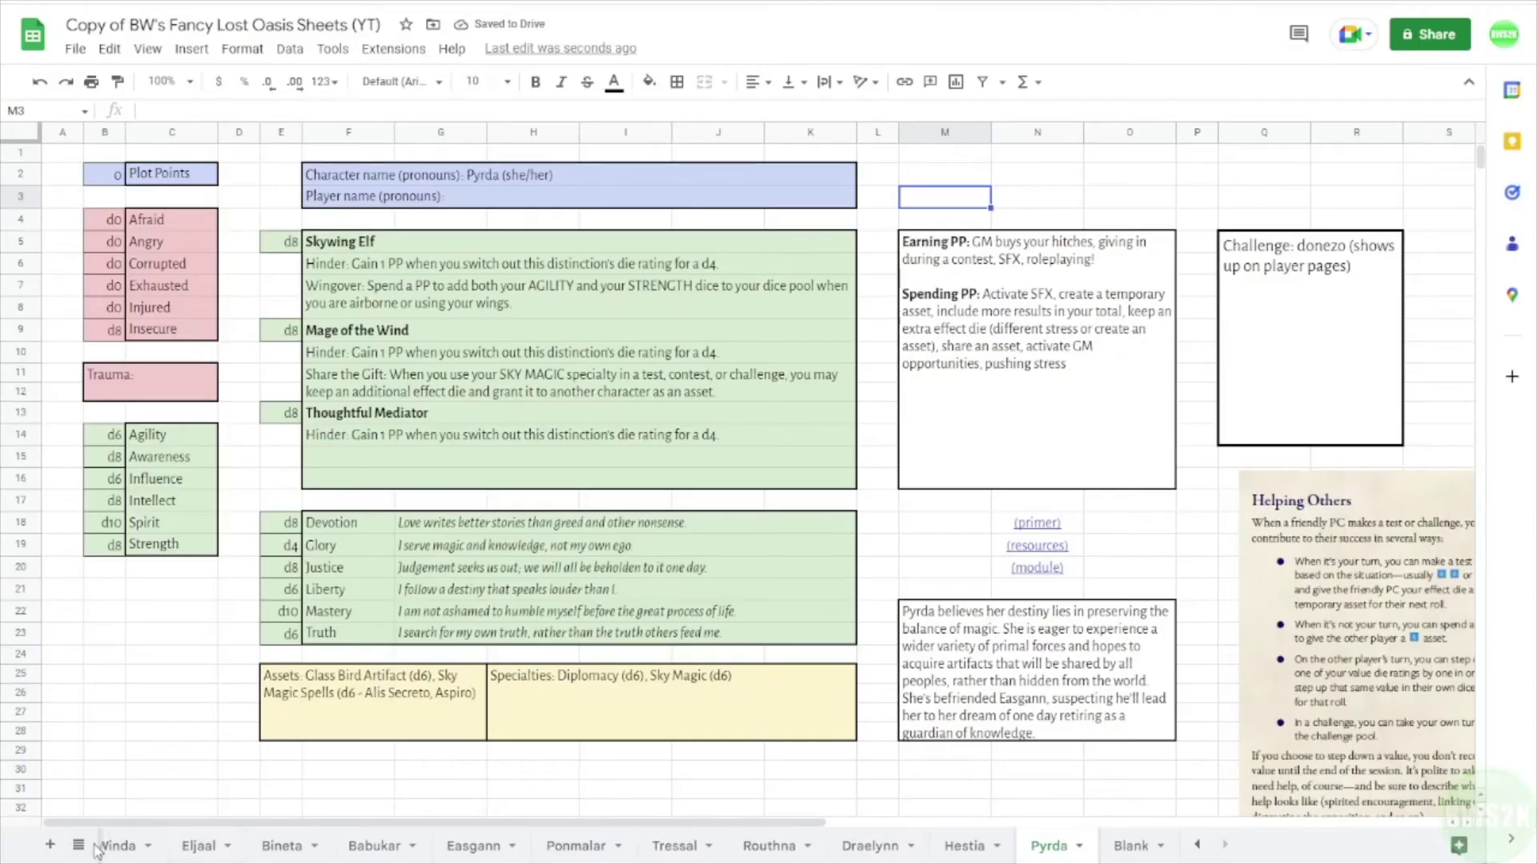
Scroll the sheet tabs back to the start and return to the Screen sheet
{"action": "left_click", "coordinate": [1198, 846]}
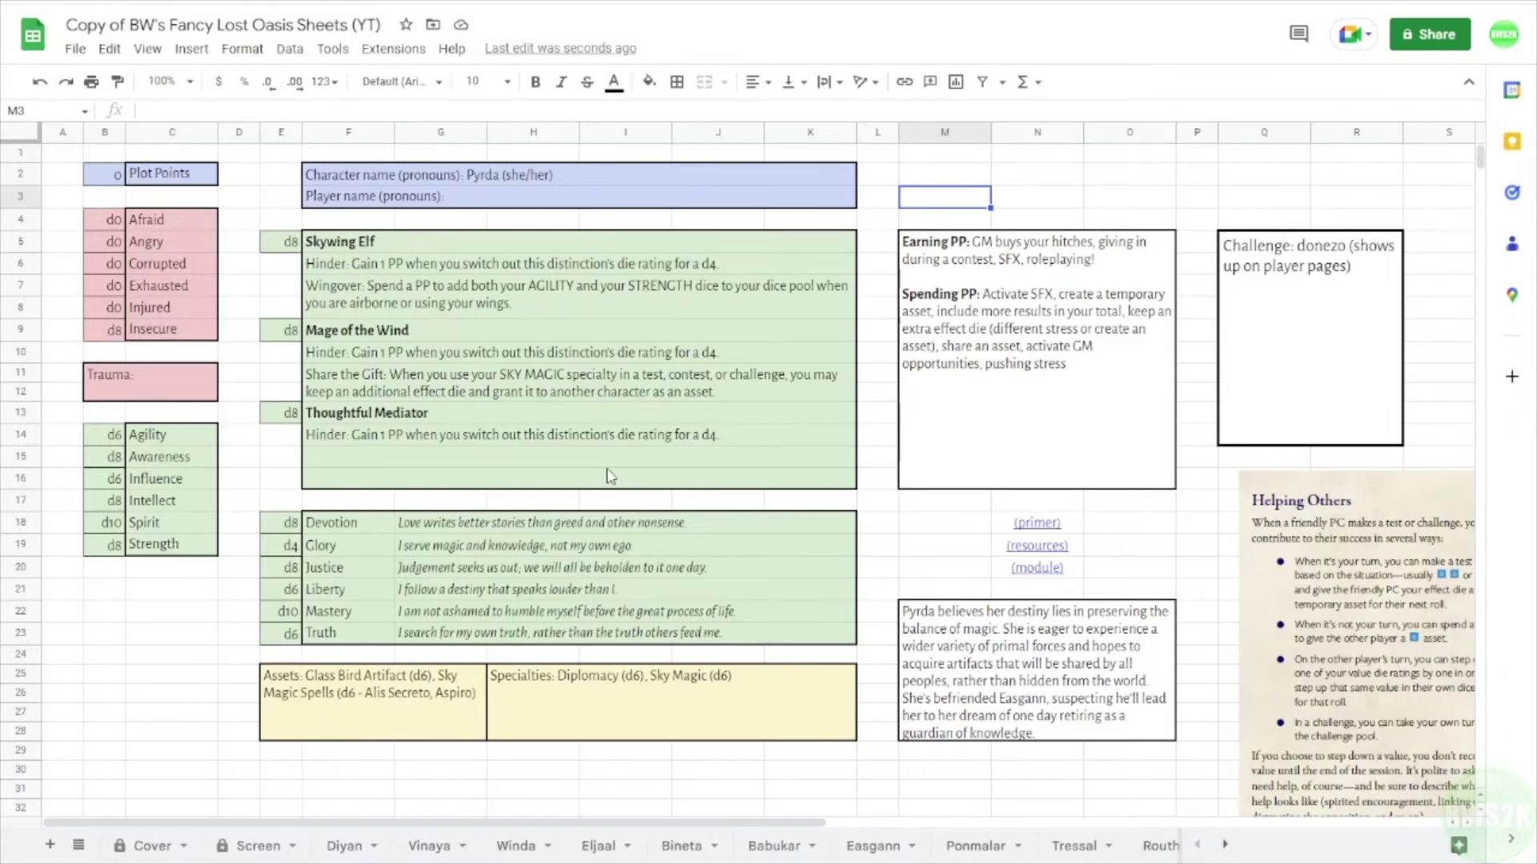
{"action": "left_click", "coordinate": [255, 845]}
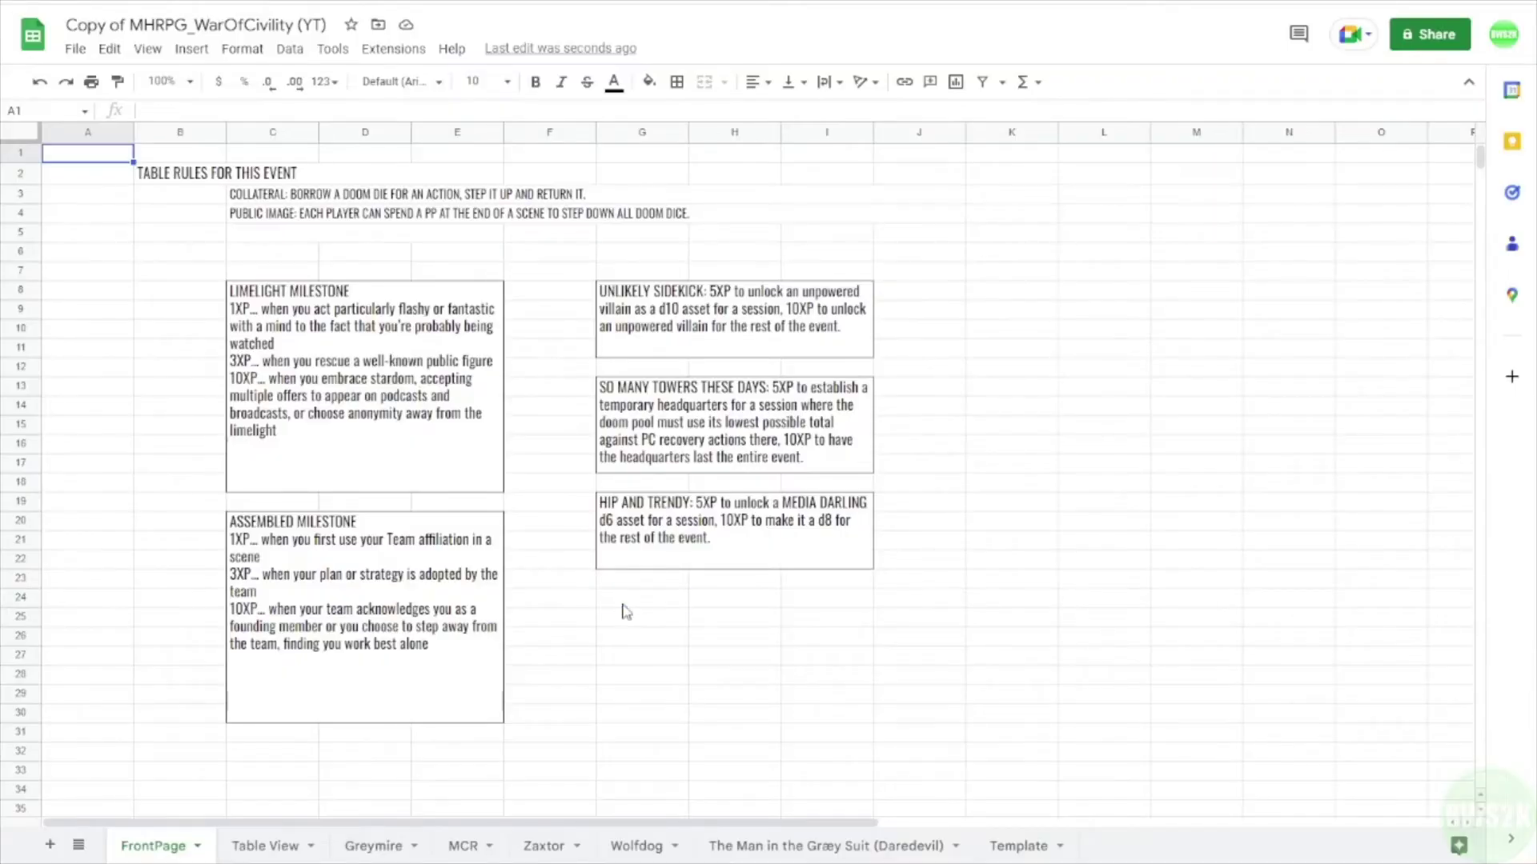
Select a cell on FrontPage, then open Table View with the Doom Pool and Hulk cards
{"action": "left_click", "coordinate": [622, 605]}
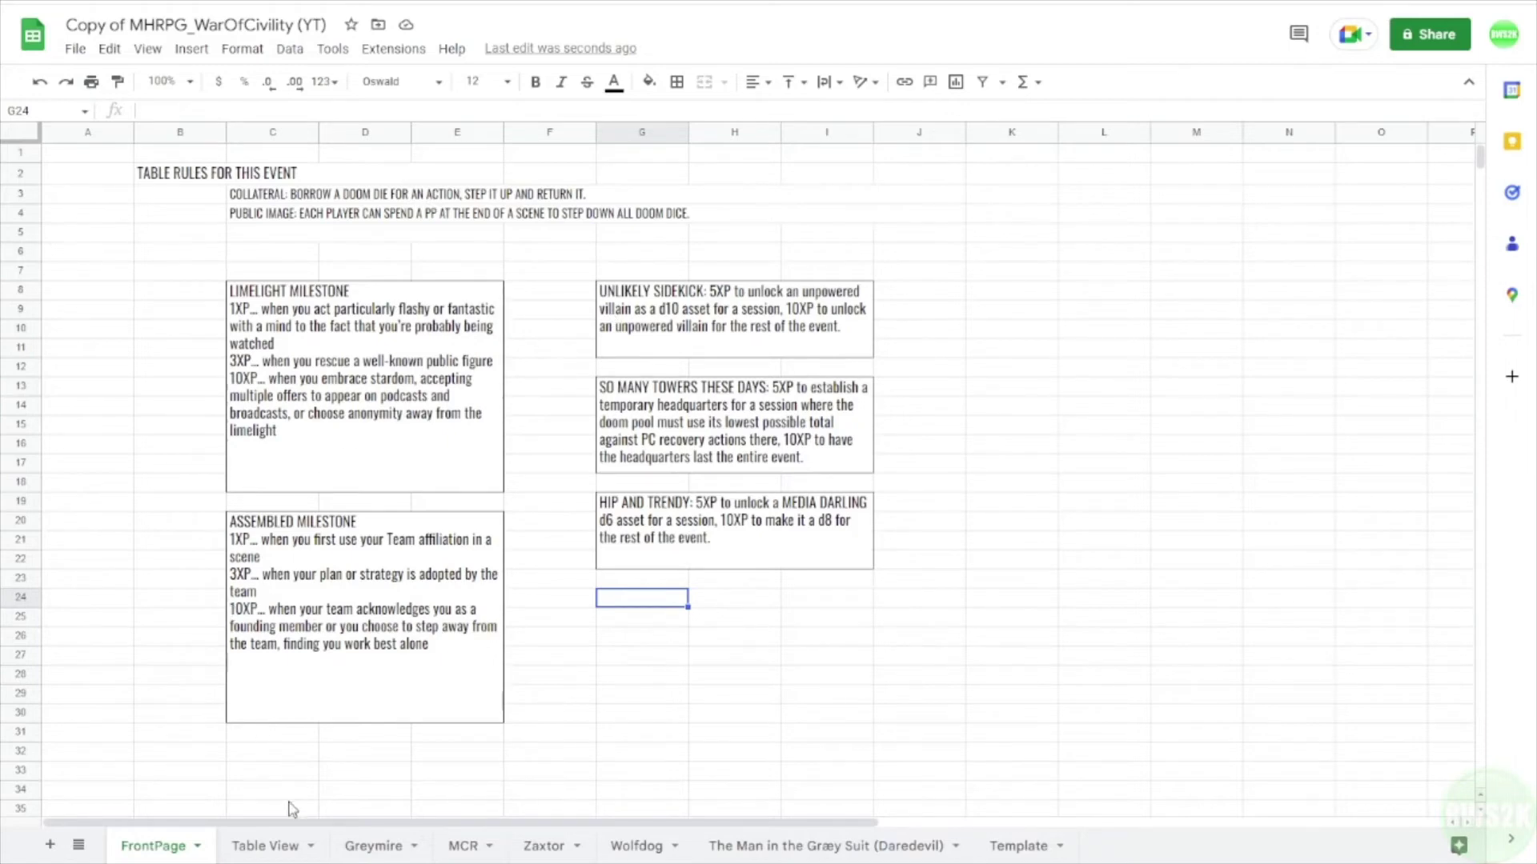
{"action": "left_click", "coordinate": [270, 848]}
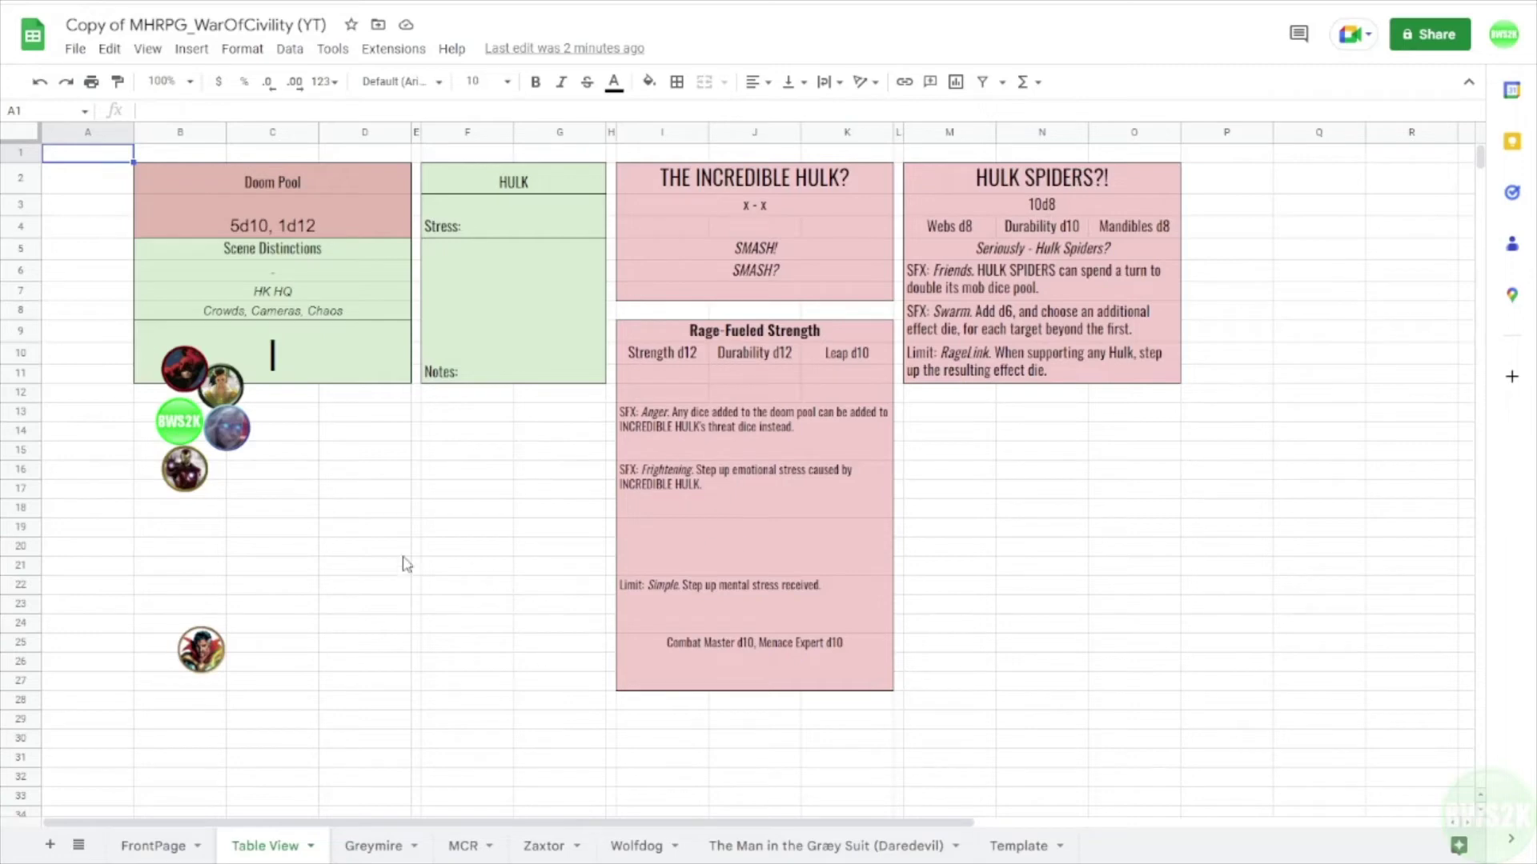
{"action": "left_click", "coordinate": [230, 439]}
{"action": "mouse_move", "coordinate": [229, 439]}
{"action": "left_mouse_down"}
{"action": "mouse_move", "coordinate": [318, 439]}
{"action": "mouse_move", "coordinate": [246, 420]}
{"action": "left_mouse_up"}
{"action": "left_click", "coordinate": [364, 546]}
{"action": "left_click", "coordinate": [331, 410]}
{"action": "left_click", "coordinate": [284, 451]}
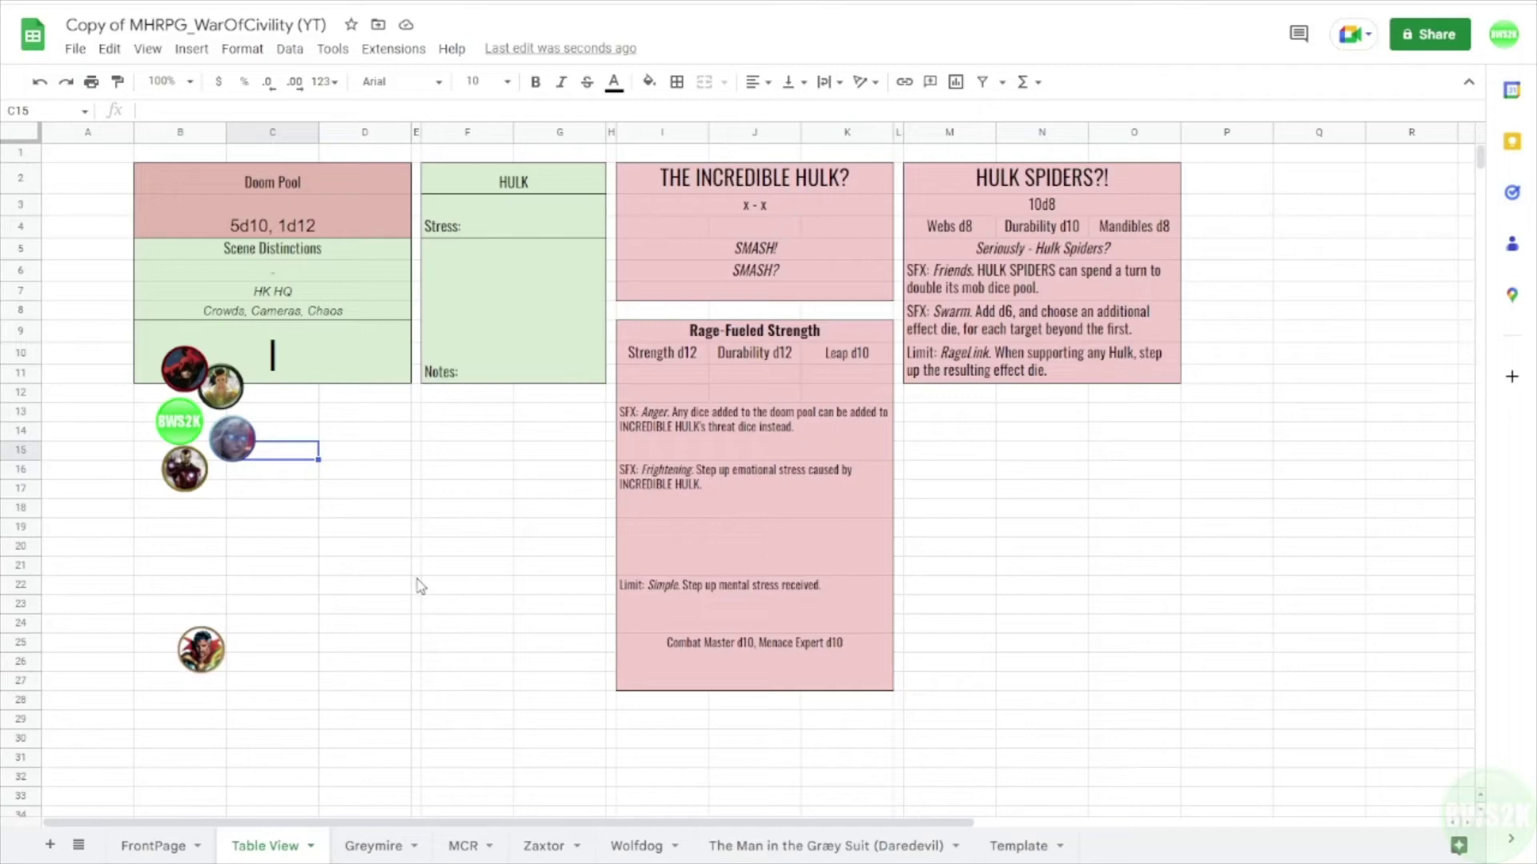
{"action": "left_click", "coordinate": [392, 848]}
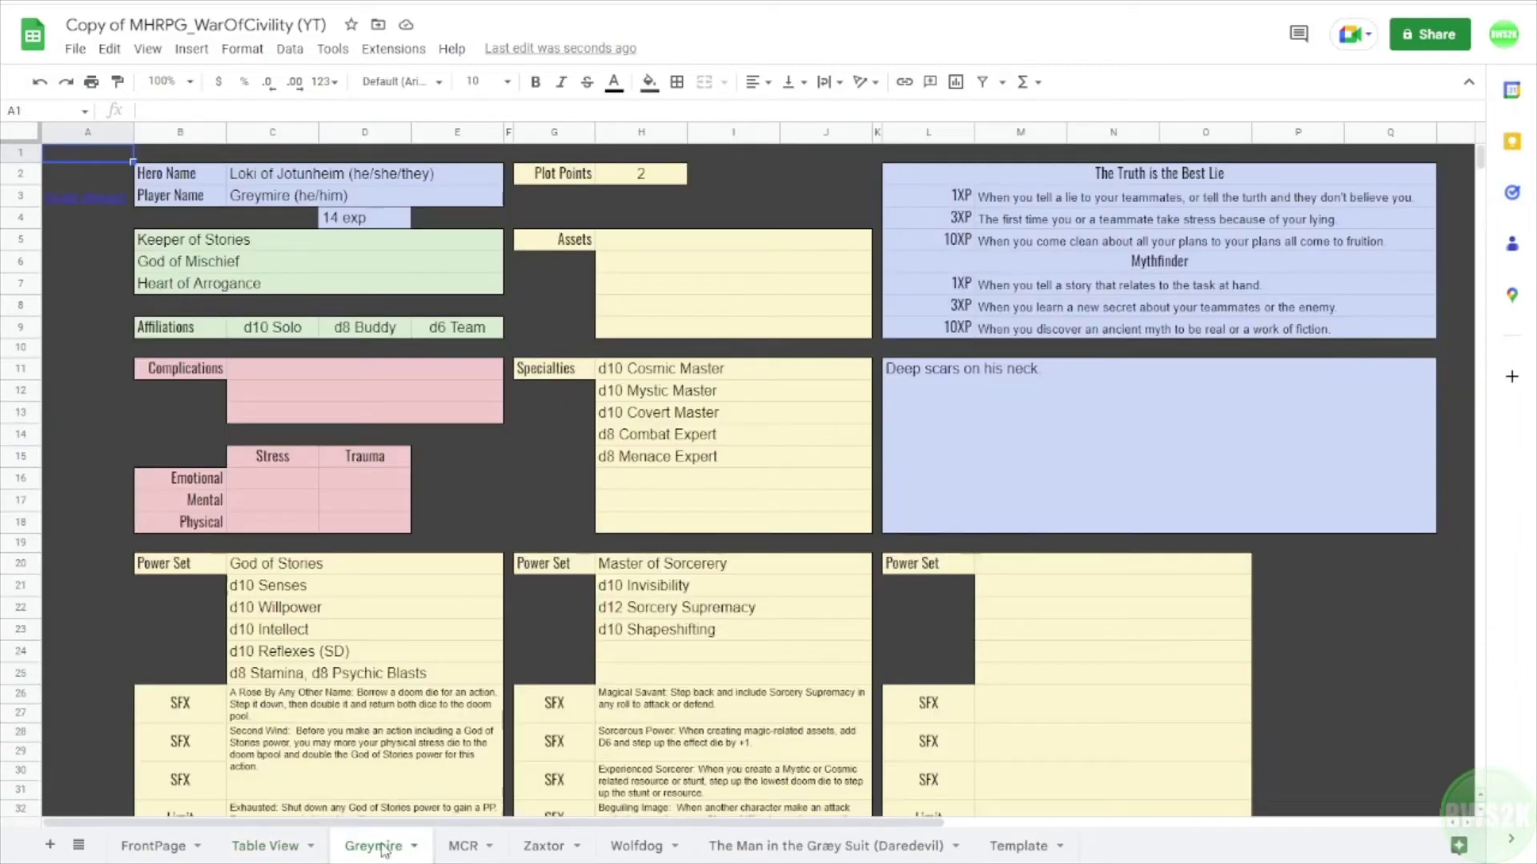
{"action": "left_click", "coordinate": [464, 848]}
{"action": "left_click", "coordinate": [242, 847]}
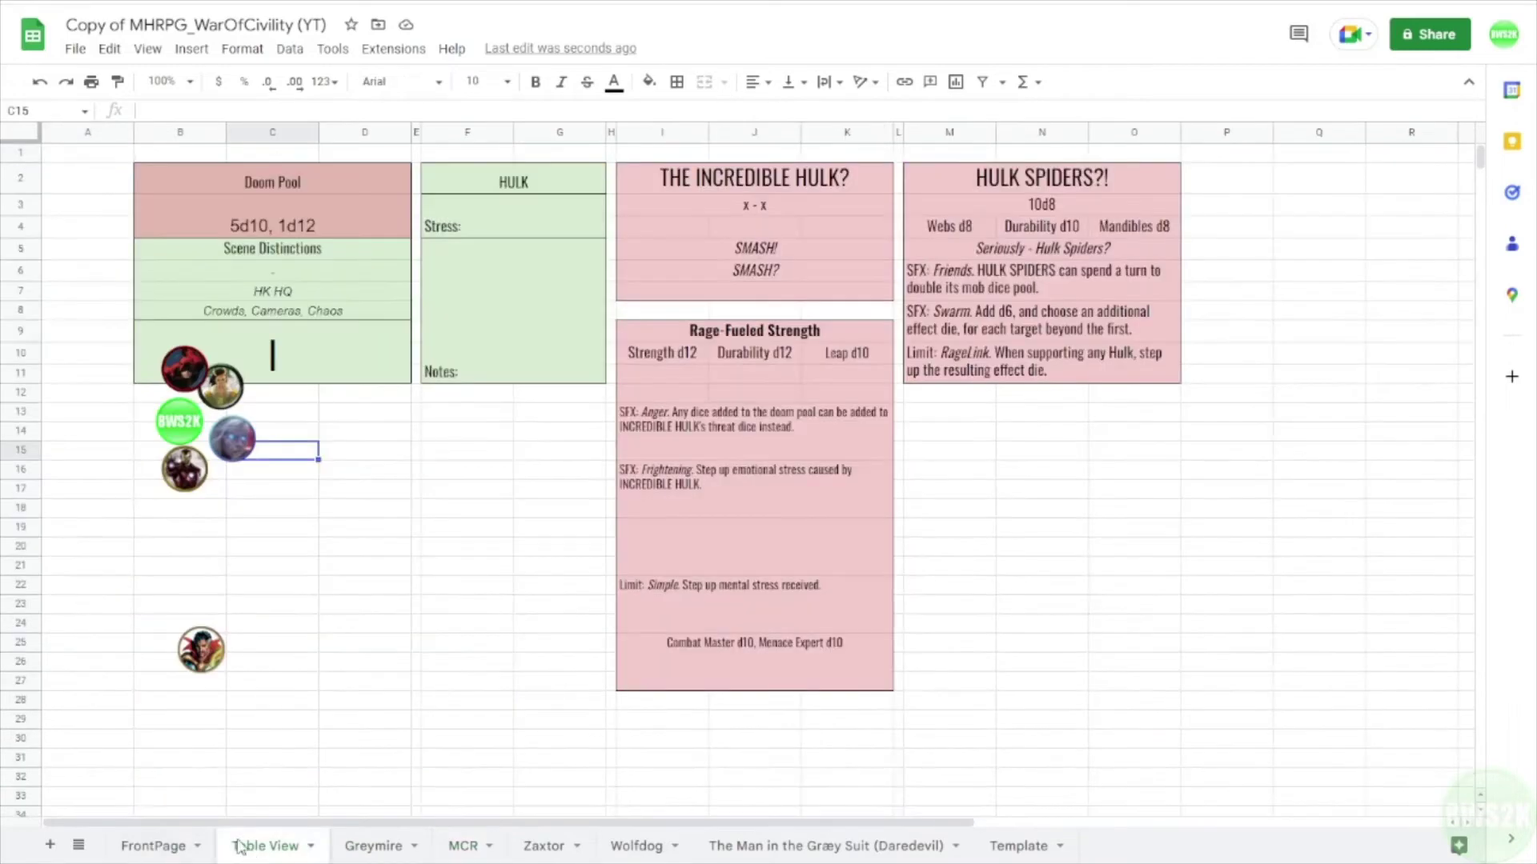
{"action": "left_click", "coordinate": [346, 845]}
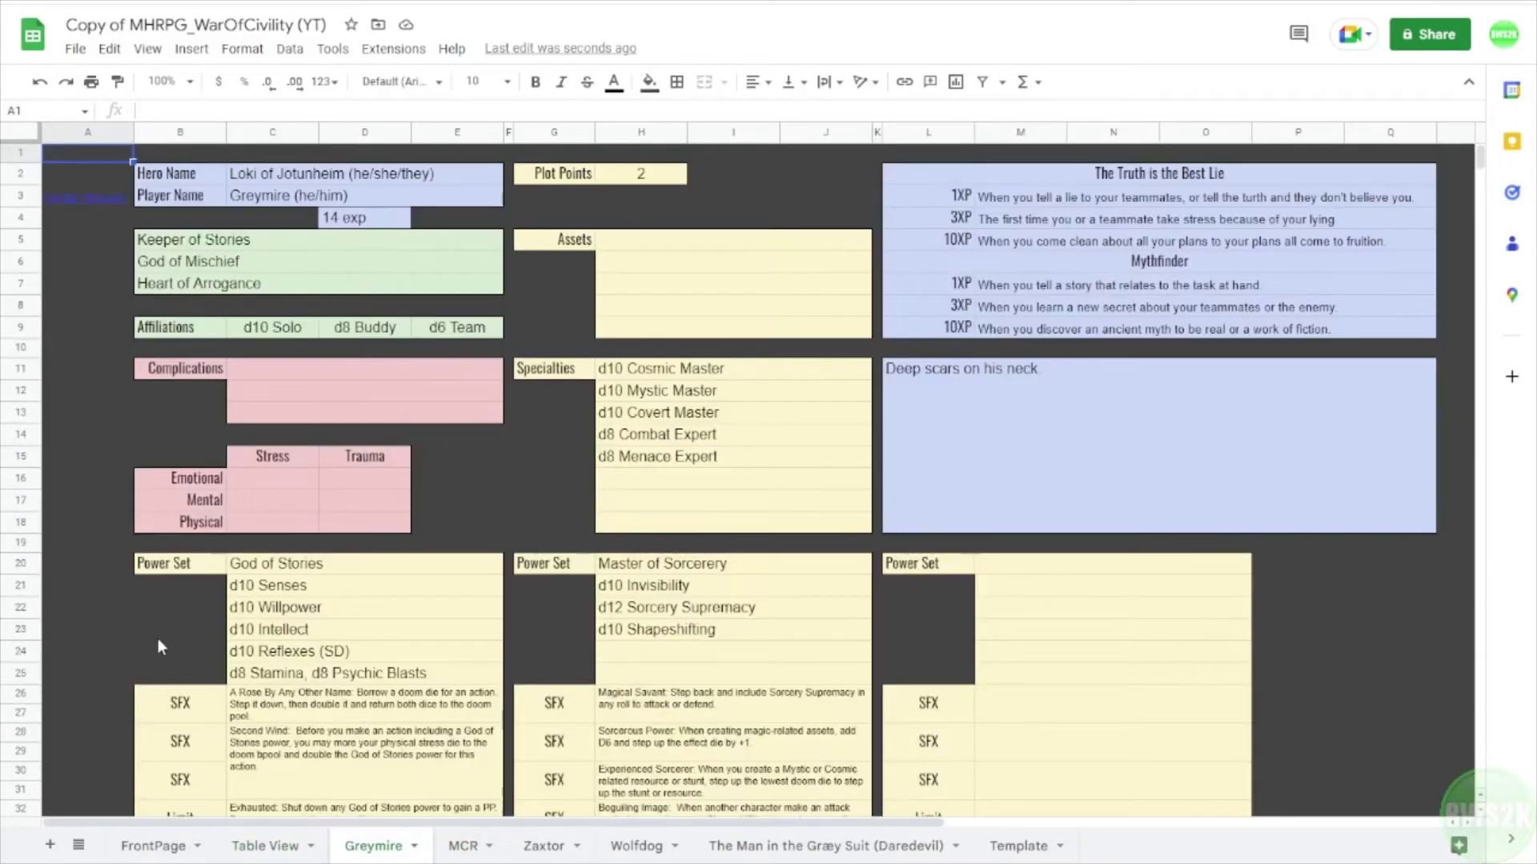
{"action": "scroll", "coordinate": [160, 646], "scroll_direction": "down", "scroll_amount": 2}
{"action": "scroll", "coordinate": [280, 720], "scroll_direction": "up", "scroll_amount": 2}
{"action": "left_click", "coordinate": [464, 848]}
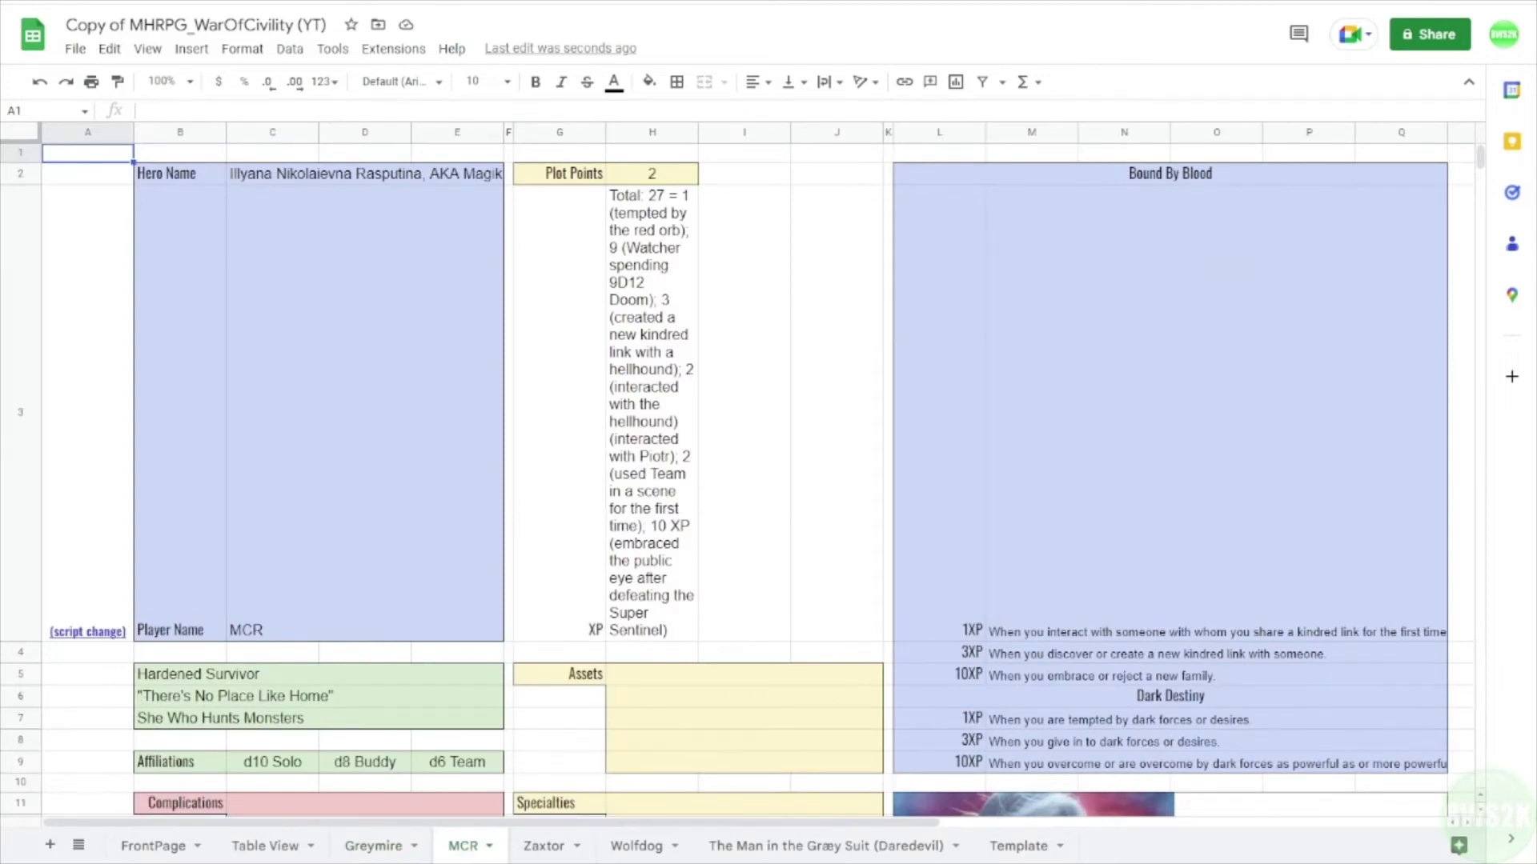
{"action": "left_click", "coordinate": [265, 846]}
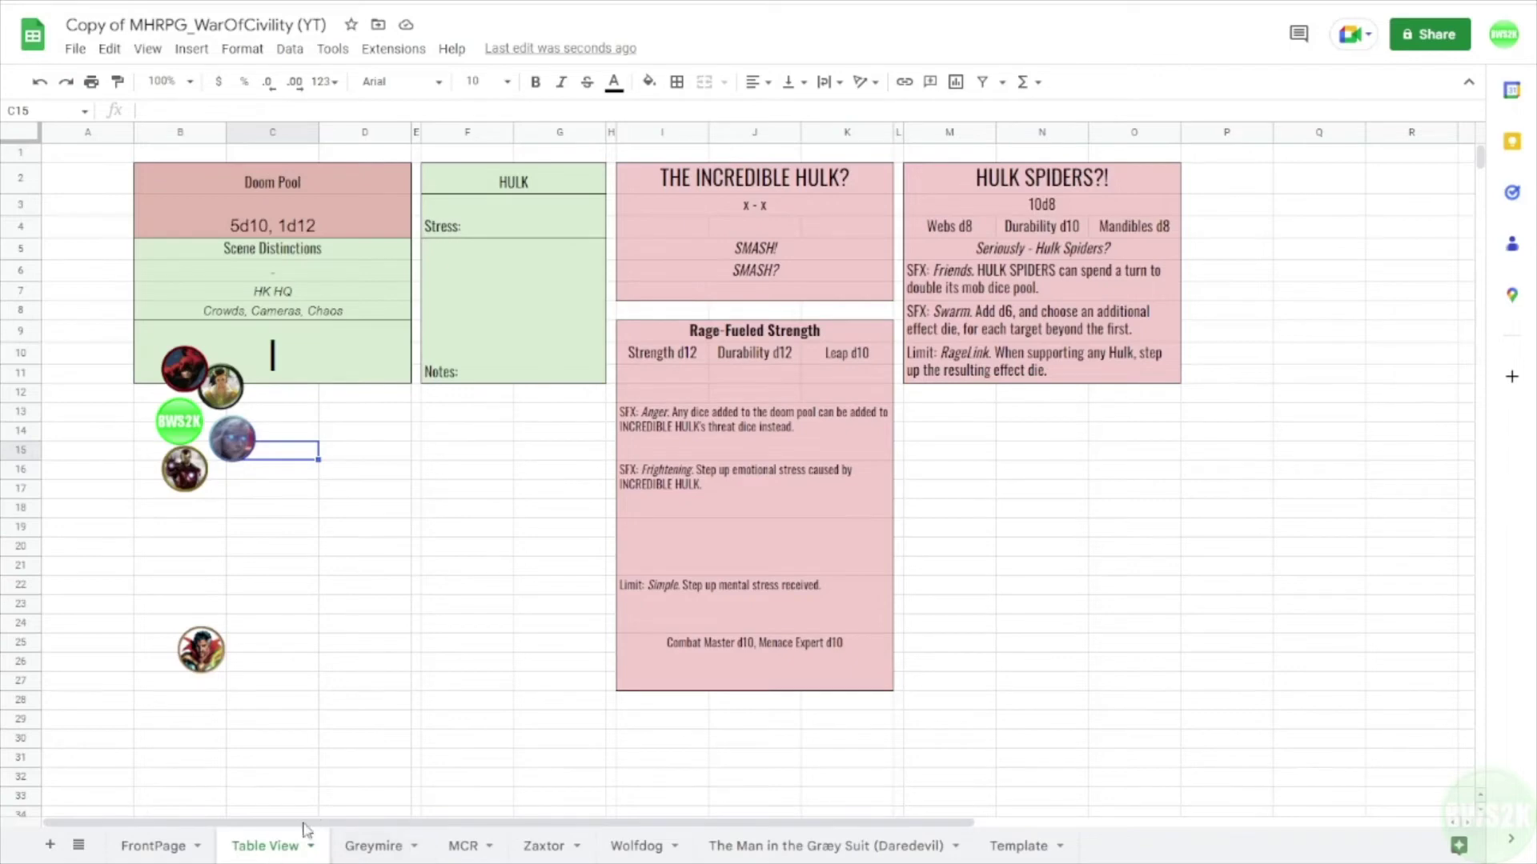
Copy the Table View sheet into the existing Lost Oasis spreadsheet
{"action": "left_click", "coordinate": [309, 850]}
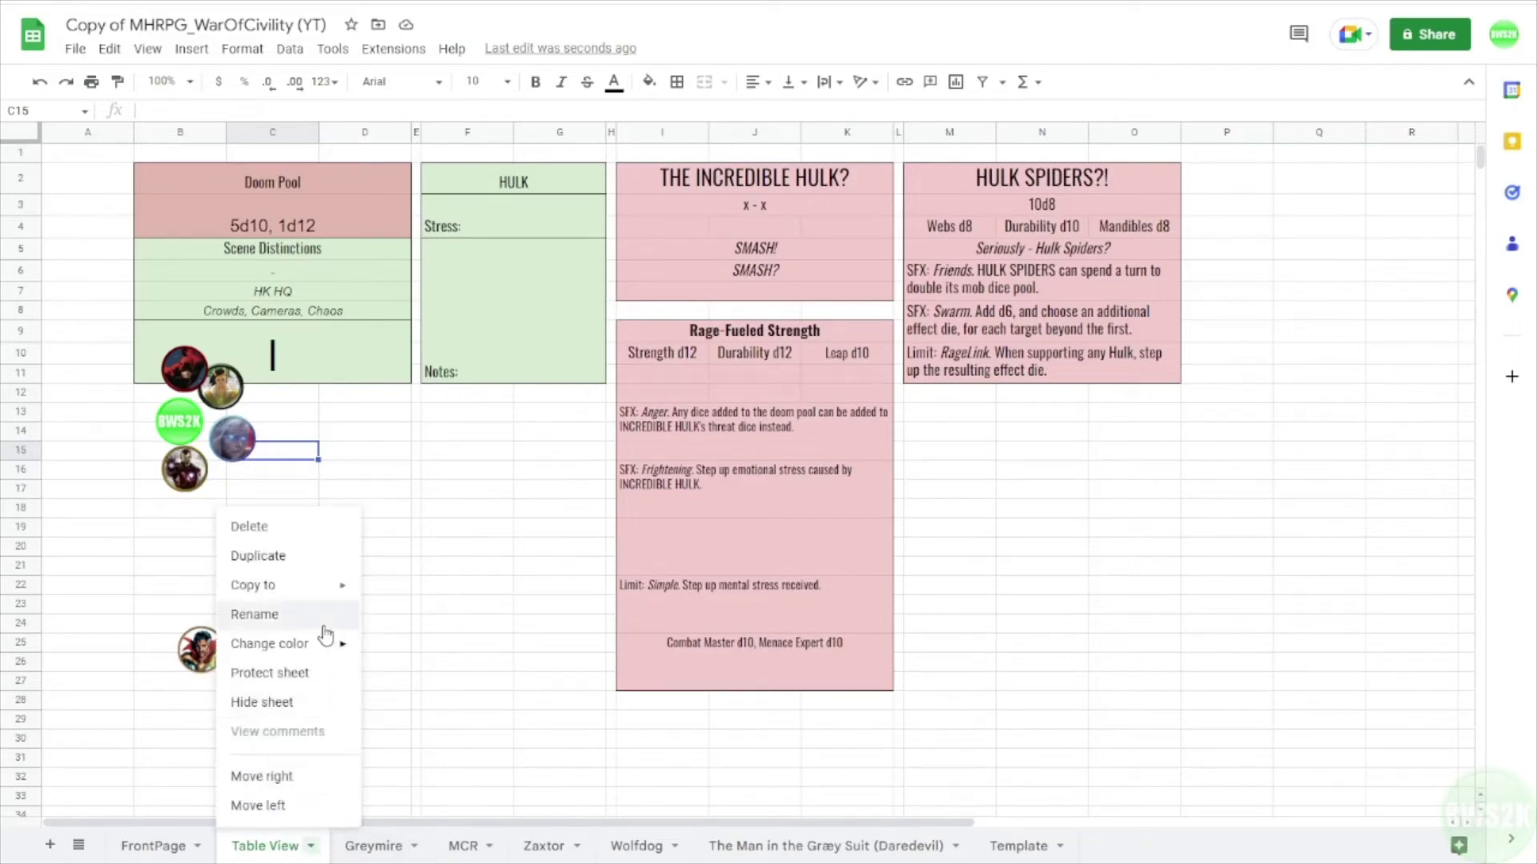
{"action": "mouse_move", "coordinate": [332, 591]}
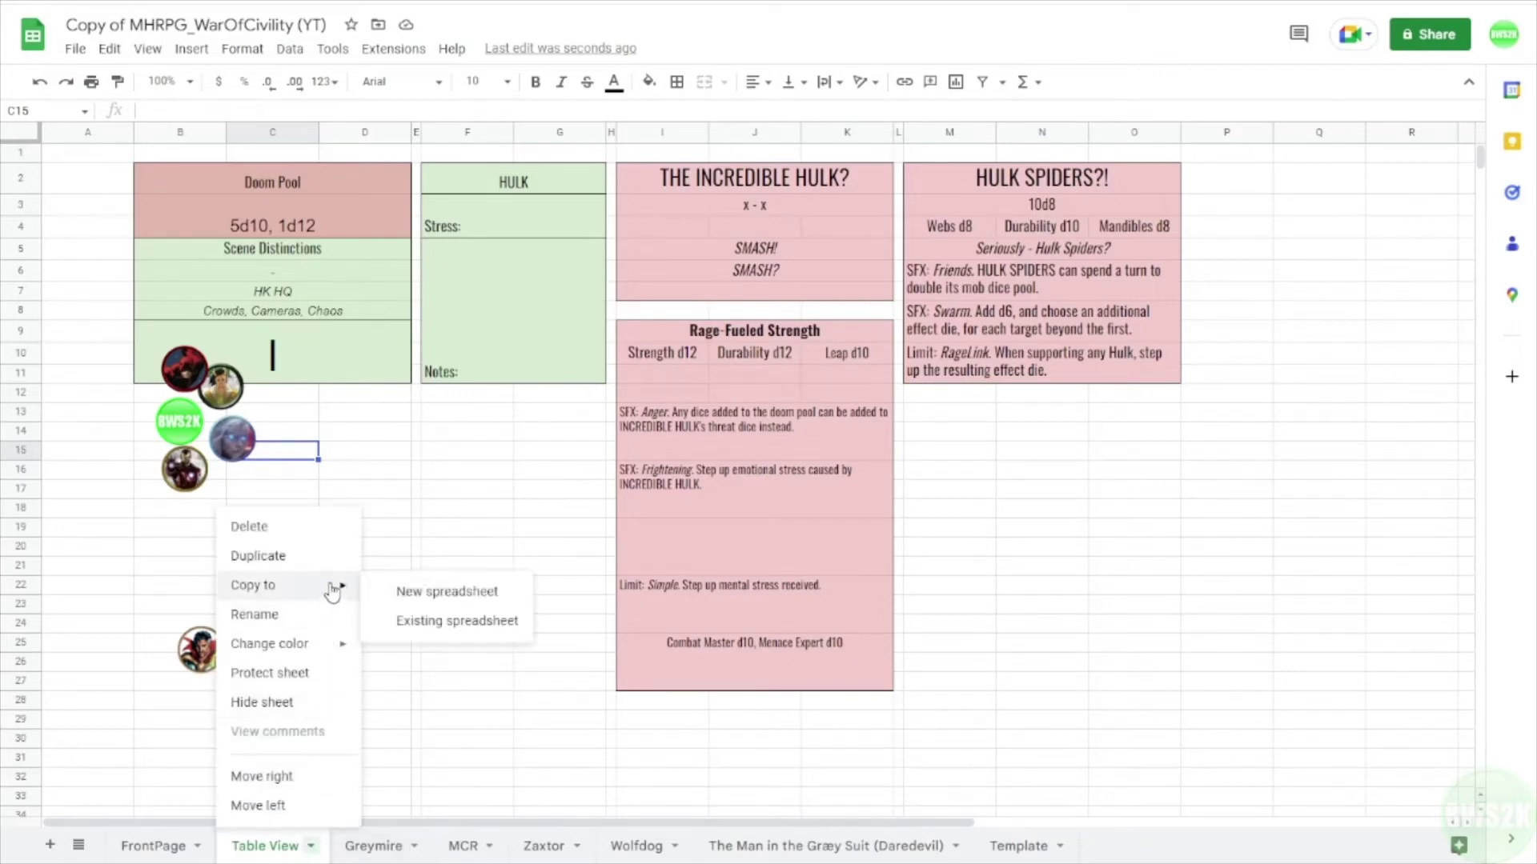
{"action": "left_click", "coordinate": [469, 623]}
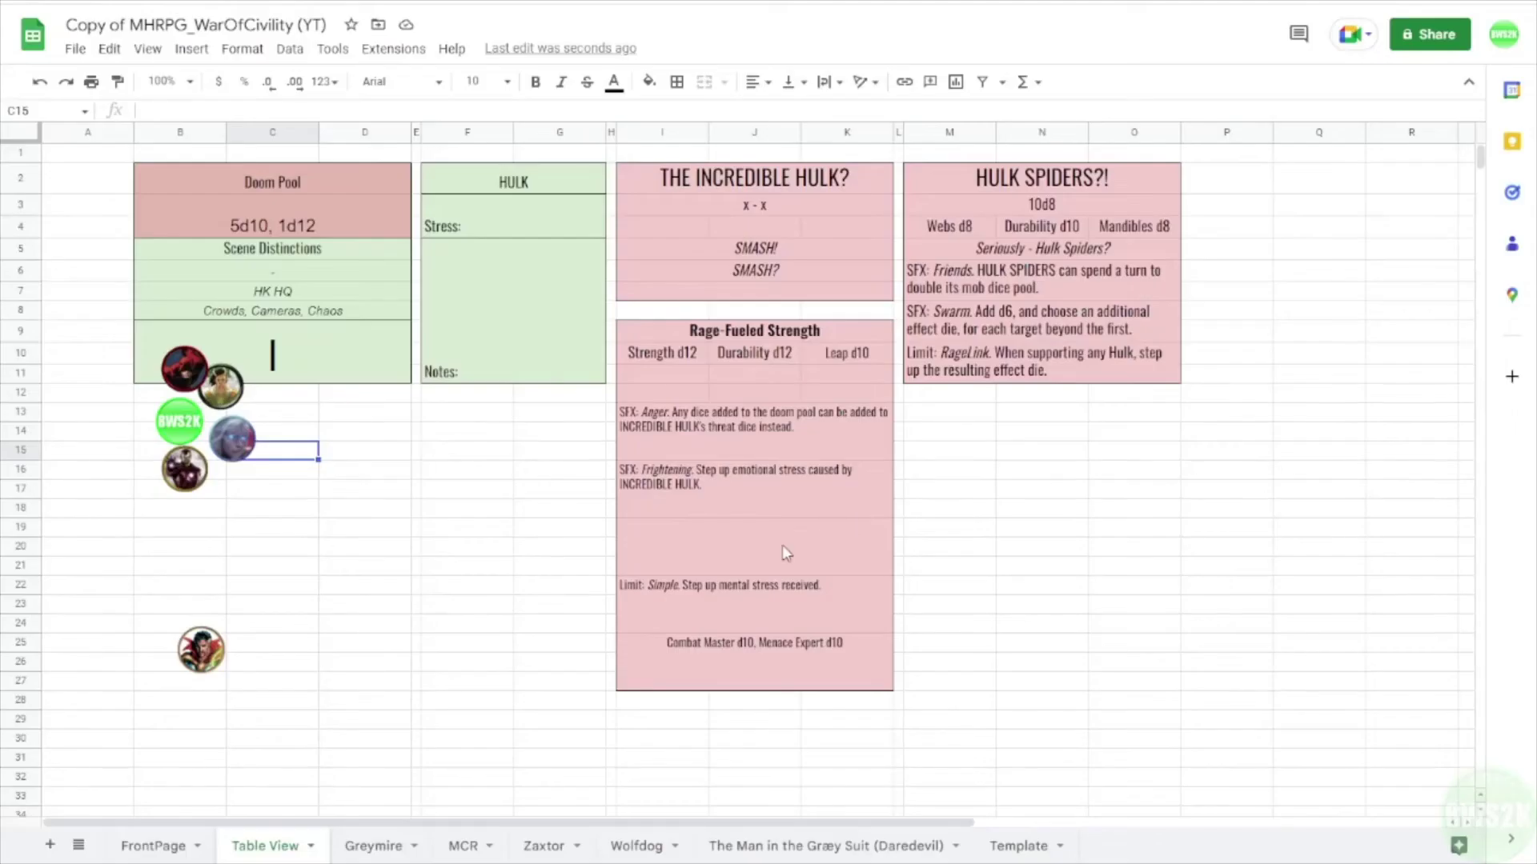
In the Lost Oasis workbook, locate and delete the Copy of Table View sheet
{"action": "key", "text": "ctrl+Tab"}
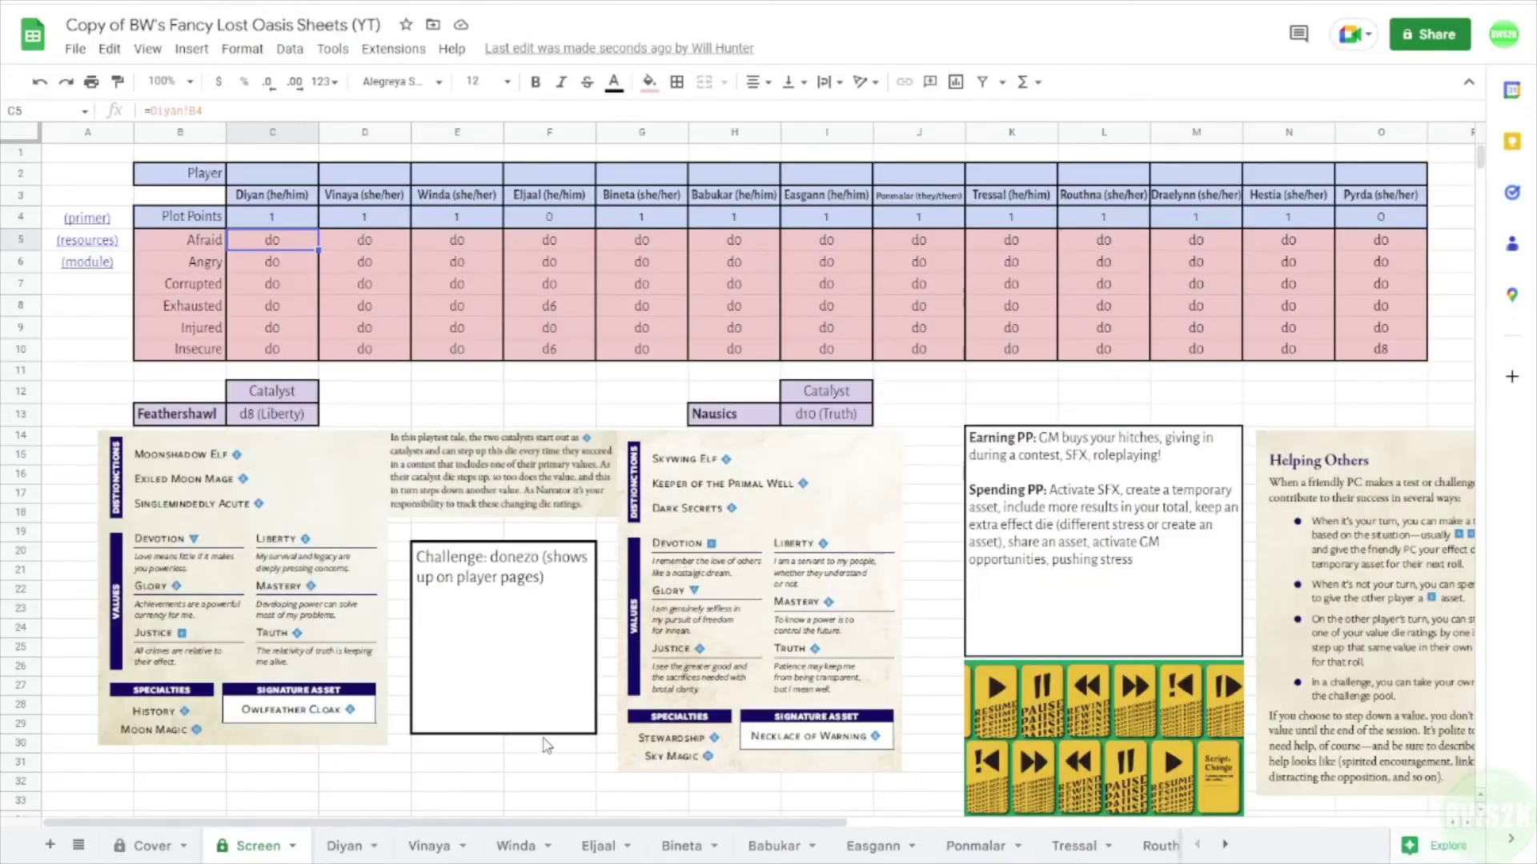
{"action": "left_click_drag", "start_coordinate": [615, 824], "coordinate": [902, 824]}
{"action": "left_click", "coordinate": [1226, 844]}
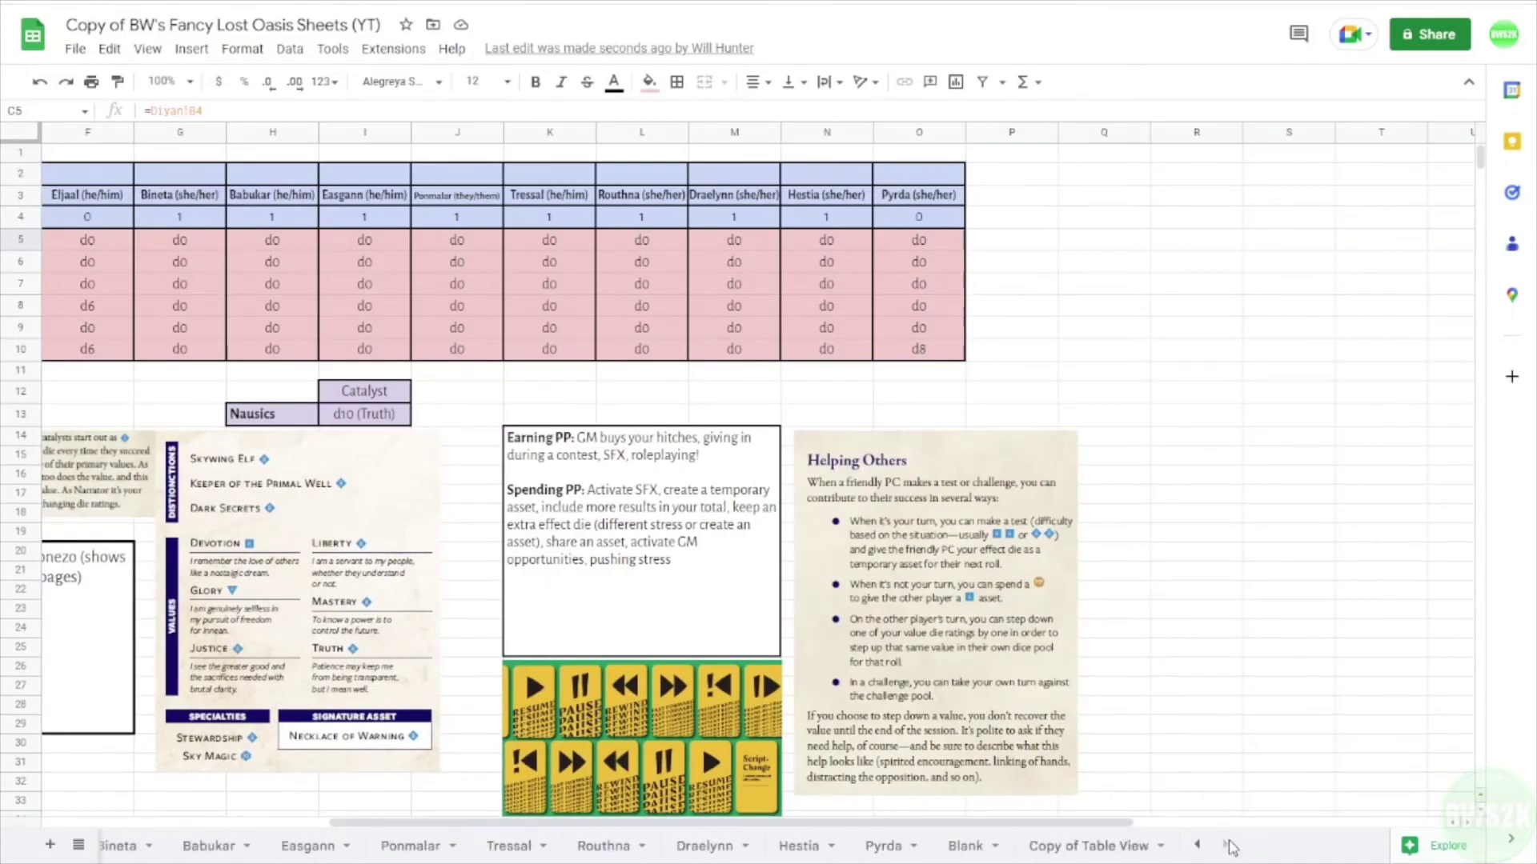
{"action": "left_click", "coordinate": [1073, 845]}
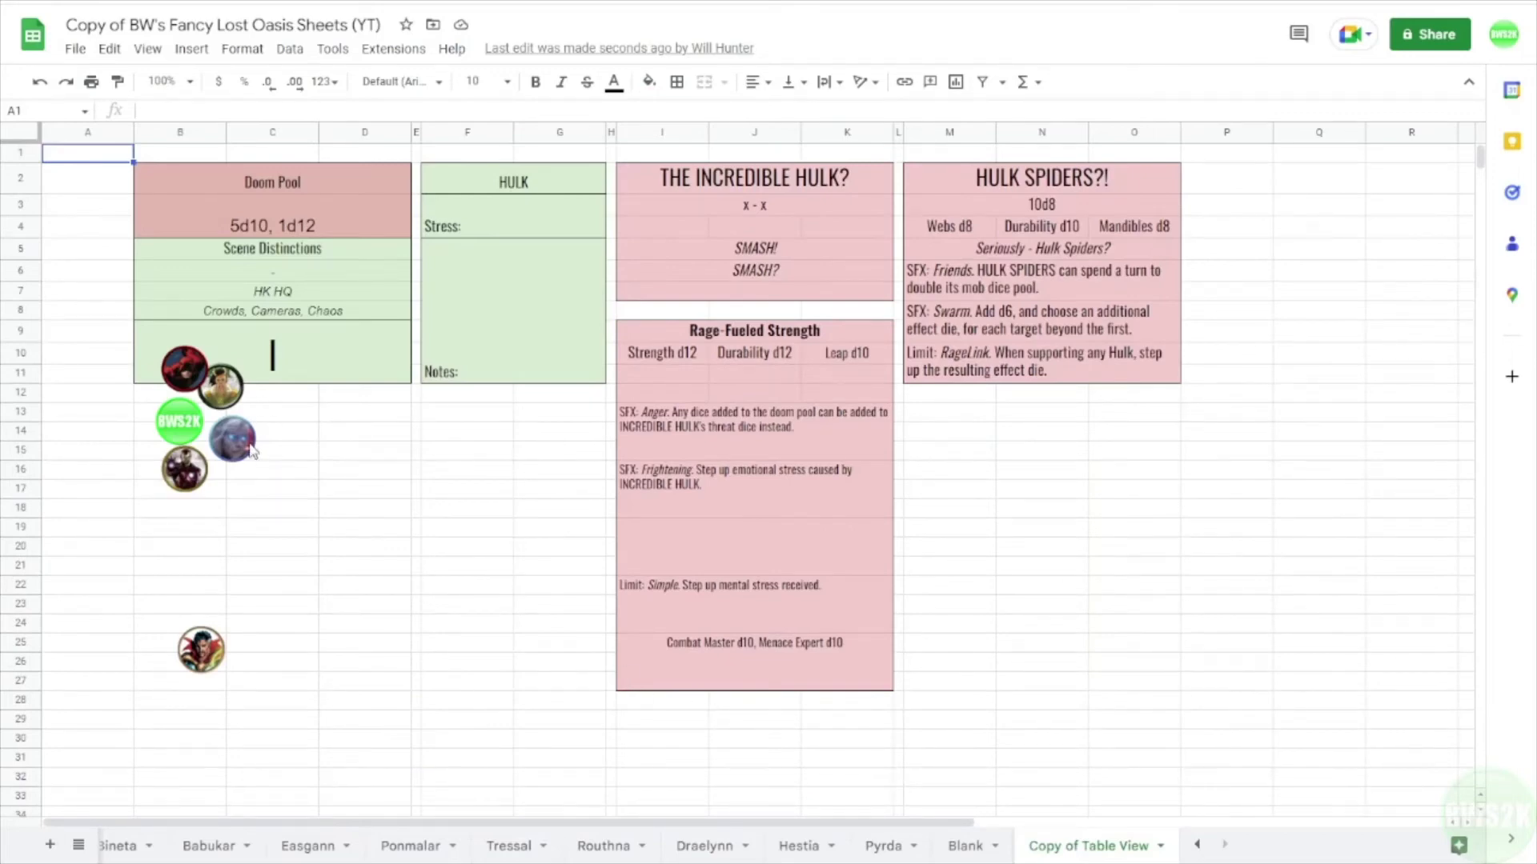
{"action": "left_click", "coordinate": [1159, 846]}
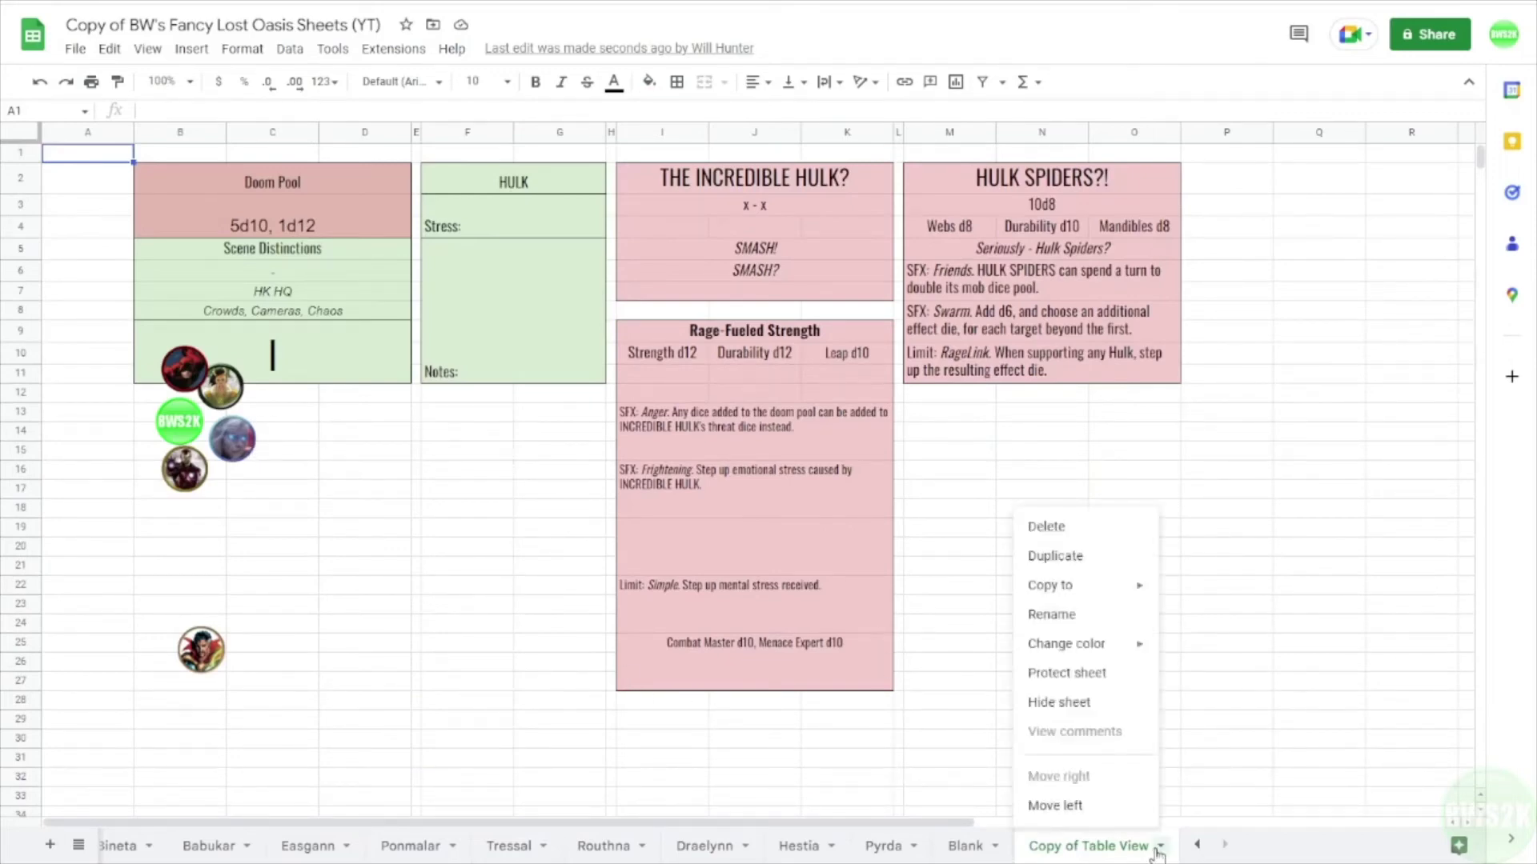
{"action": "left_click", "coordinate": [1084, 530]}
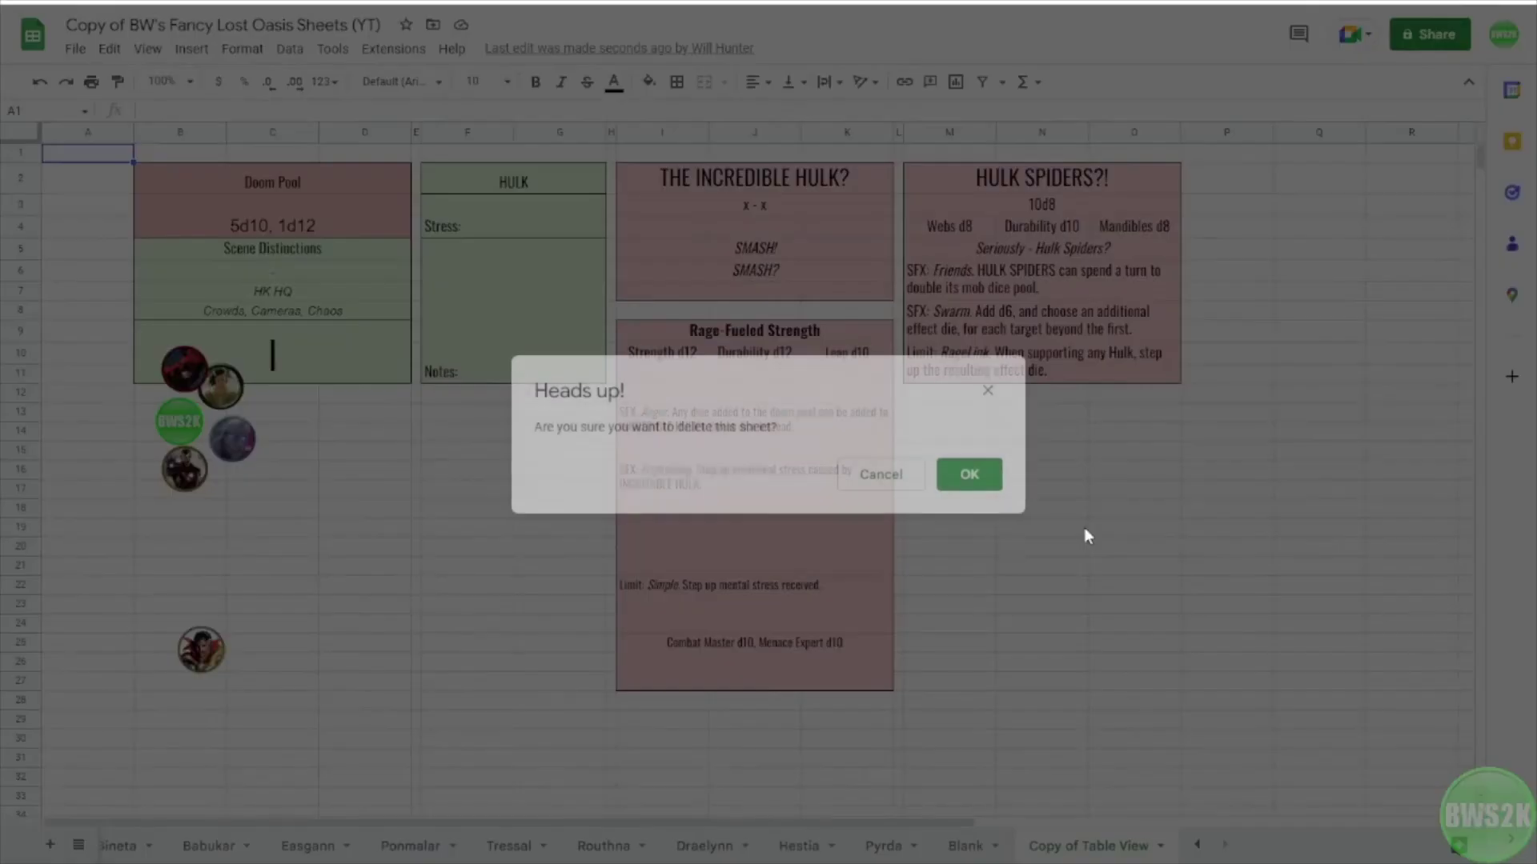
{"action": "left_click", "coordinate": [966, 476]}
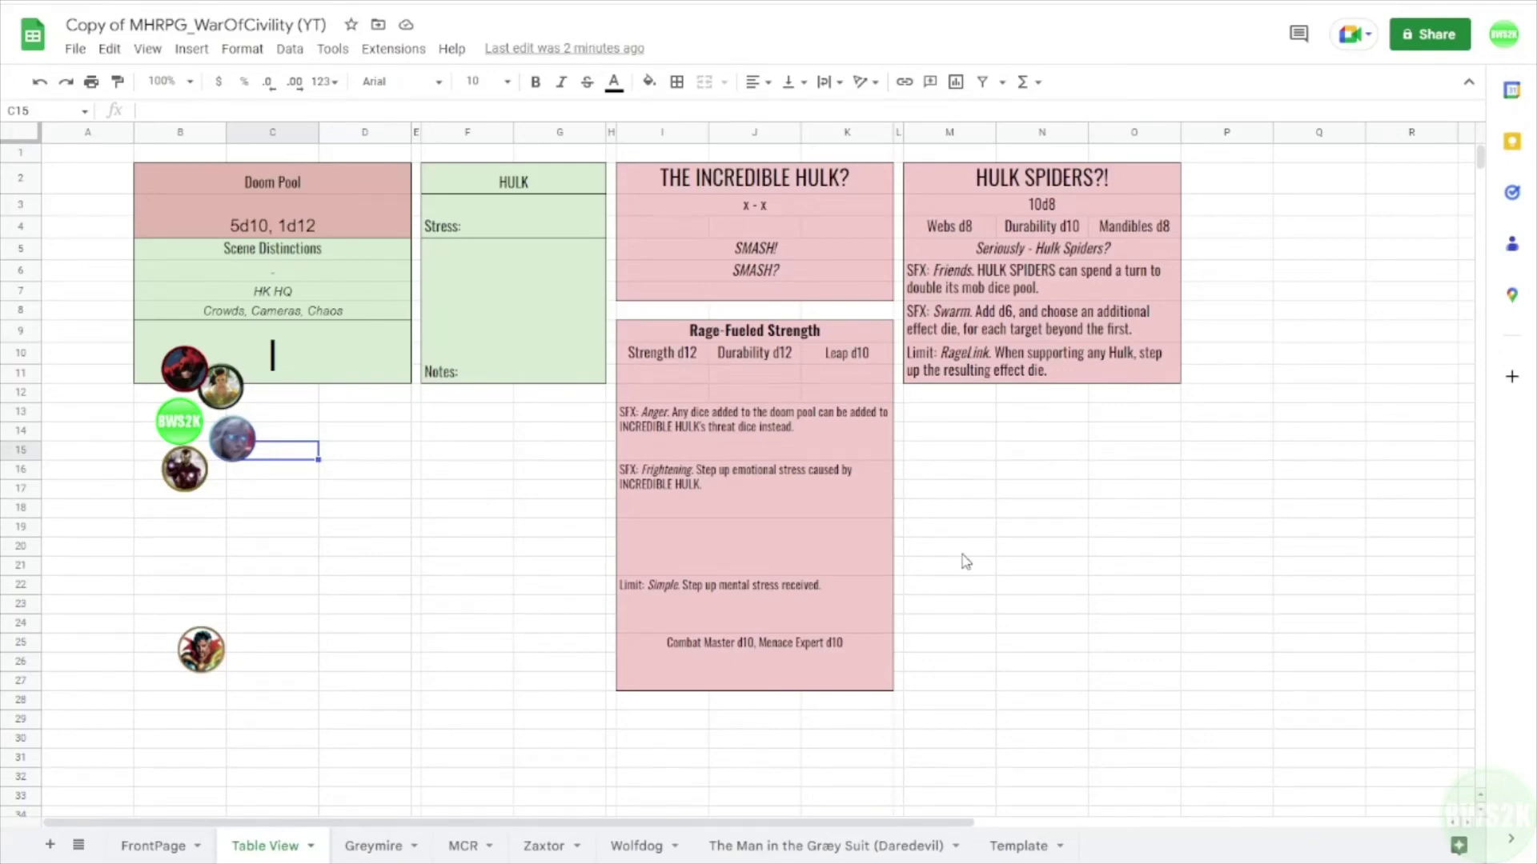
{"action": "left_click", "coordinate": [1027, 850]}
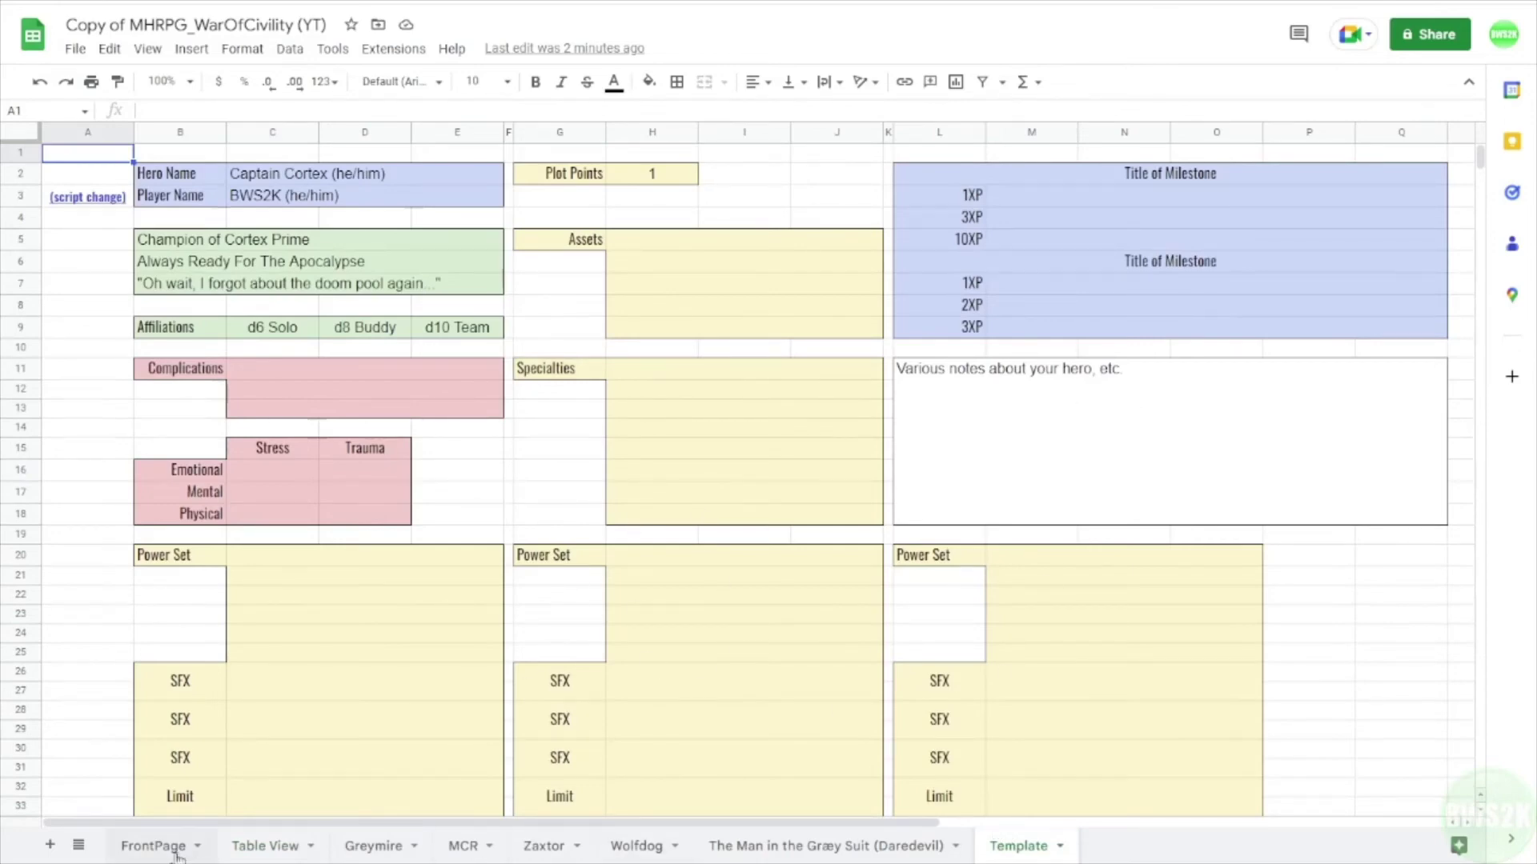
{"action": "left_click", "coordinate": [268, 847]}
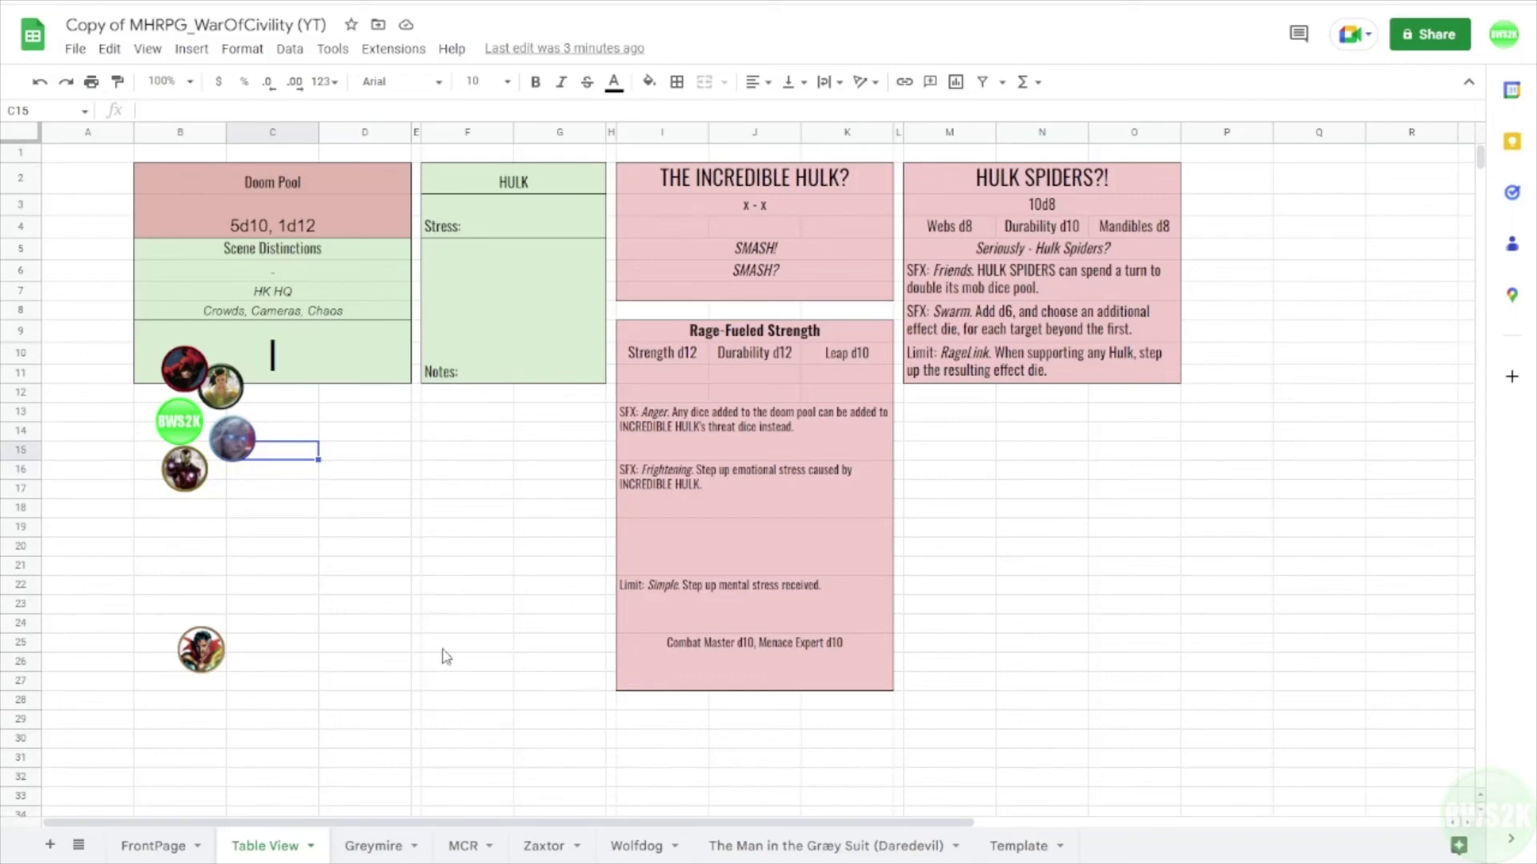
Go from FrontPage to Lost Oasis's Winda sheet, then open the Cover sheet
{"action": "left_click", "coordinate": [184, 854]}
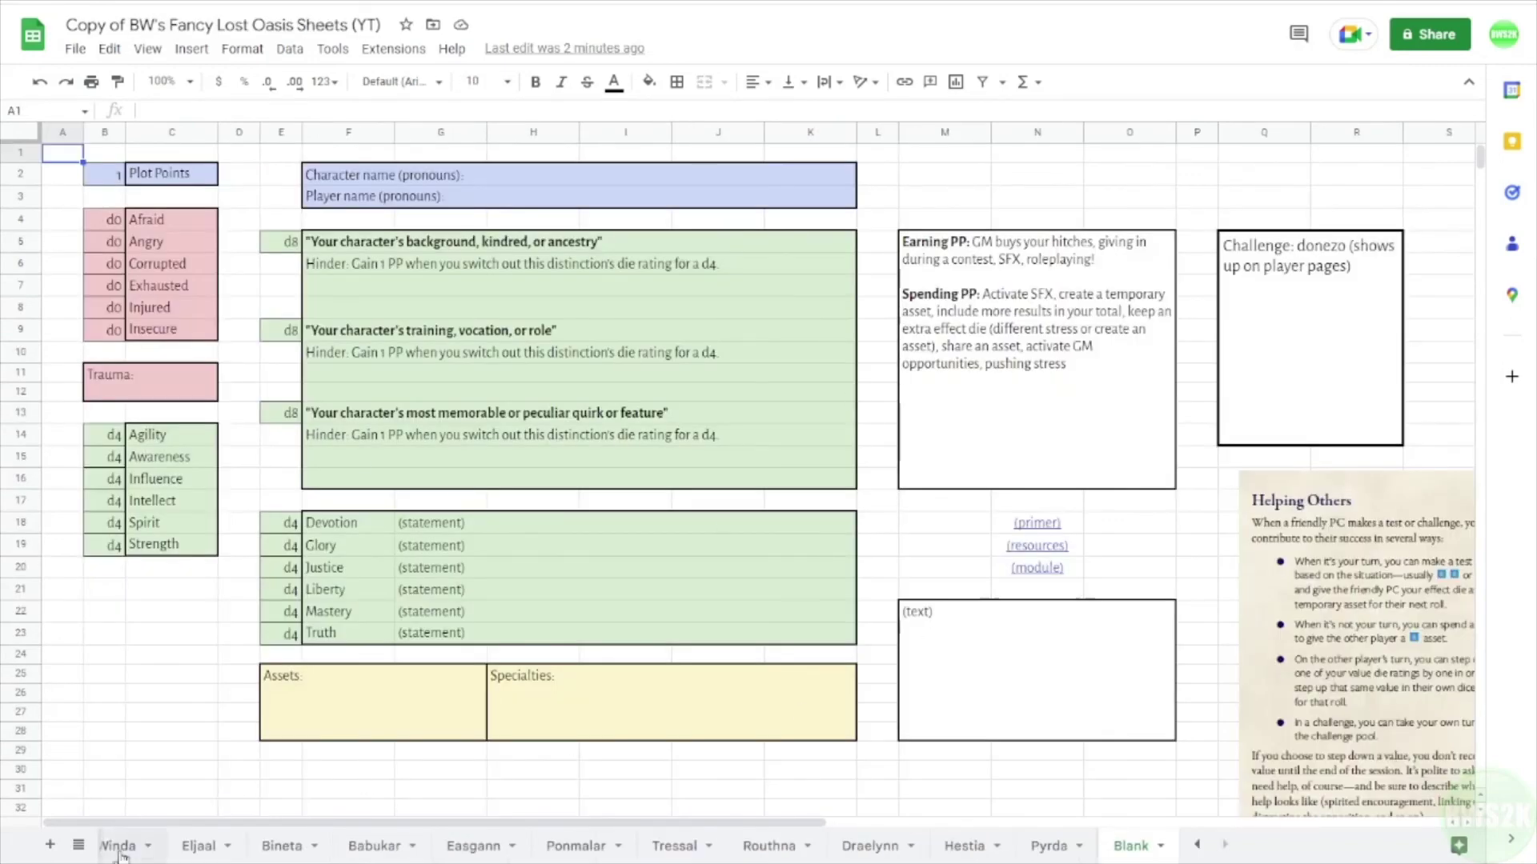
{"action": "left_click", "coordinate": [107, 848]}
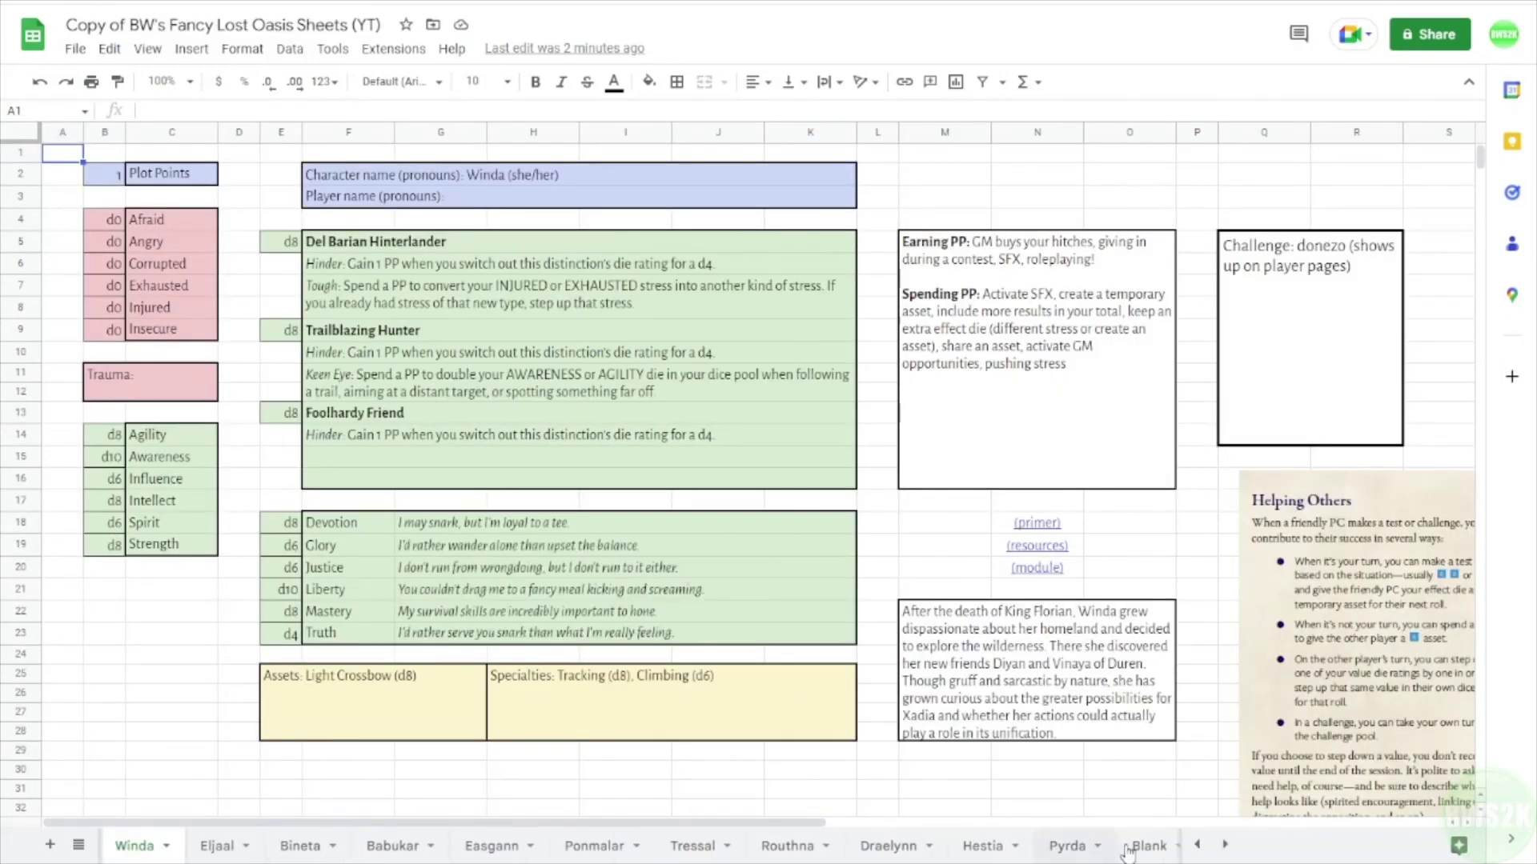
{"action": "left_click", "coordinate": [1198, 849]}
{"action": "left_click", "coordinate": [1198, 848]}
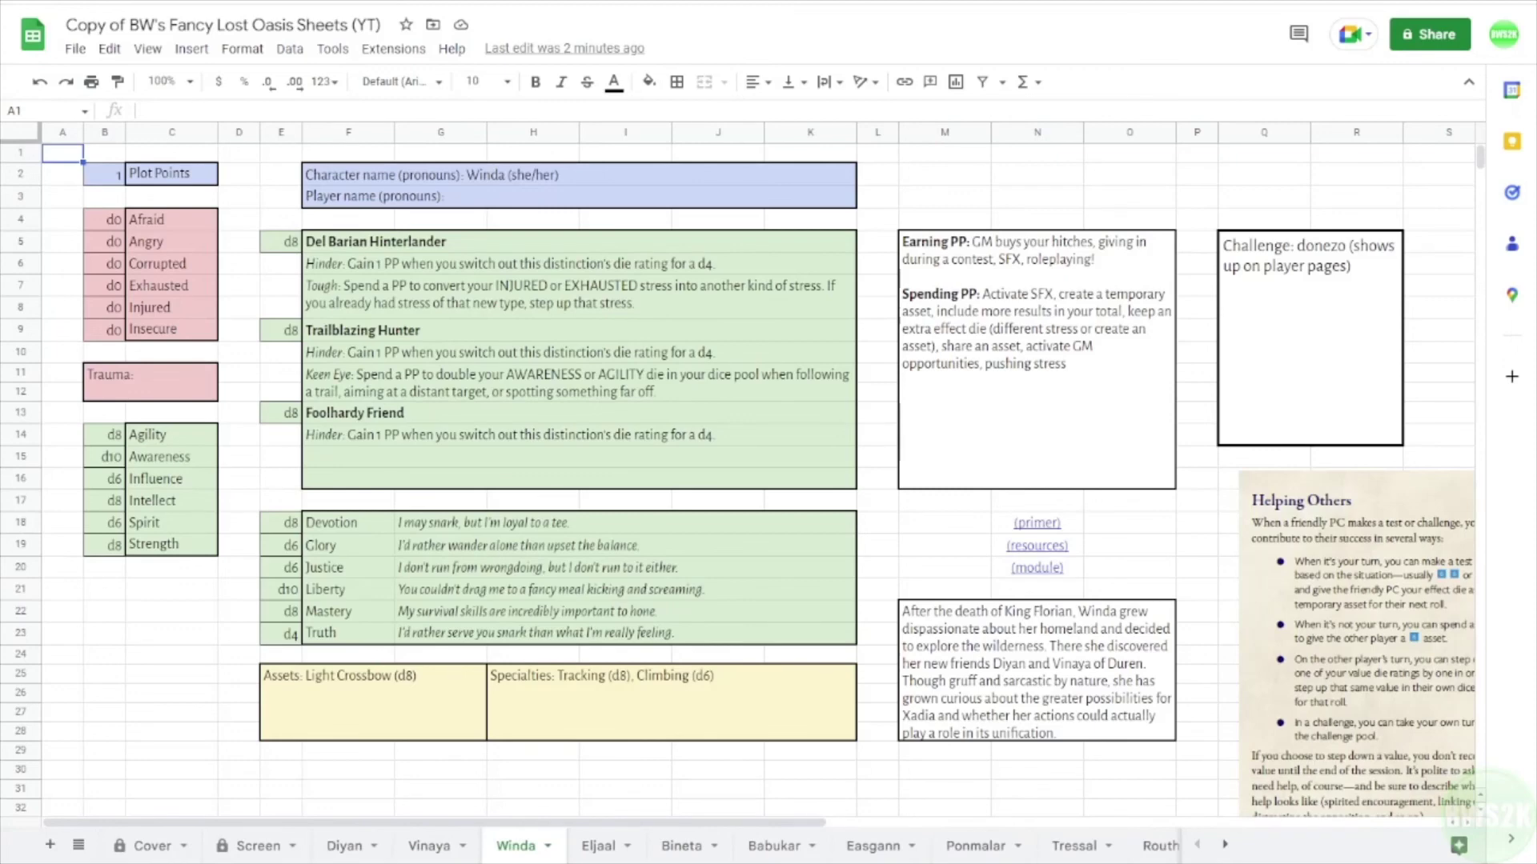
{"action": "left_click", "coordinate": [159, 849]}
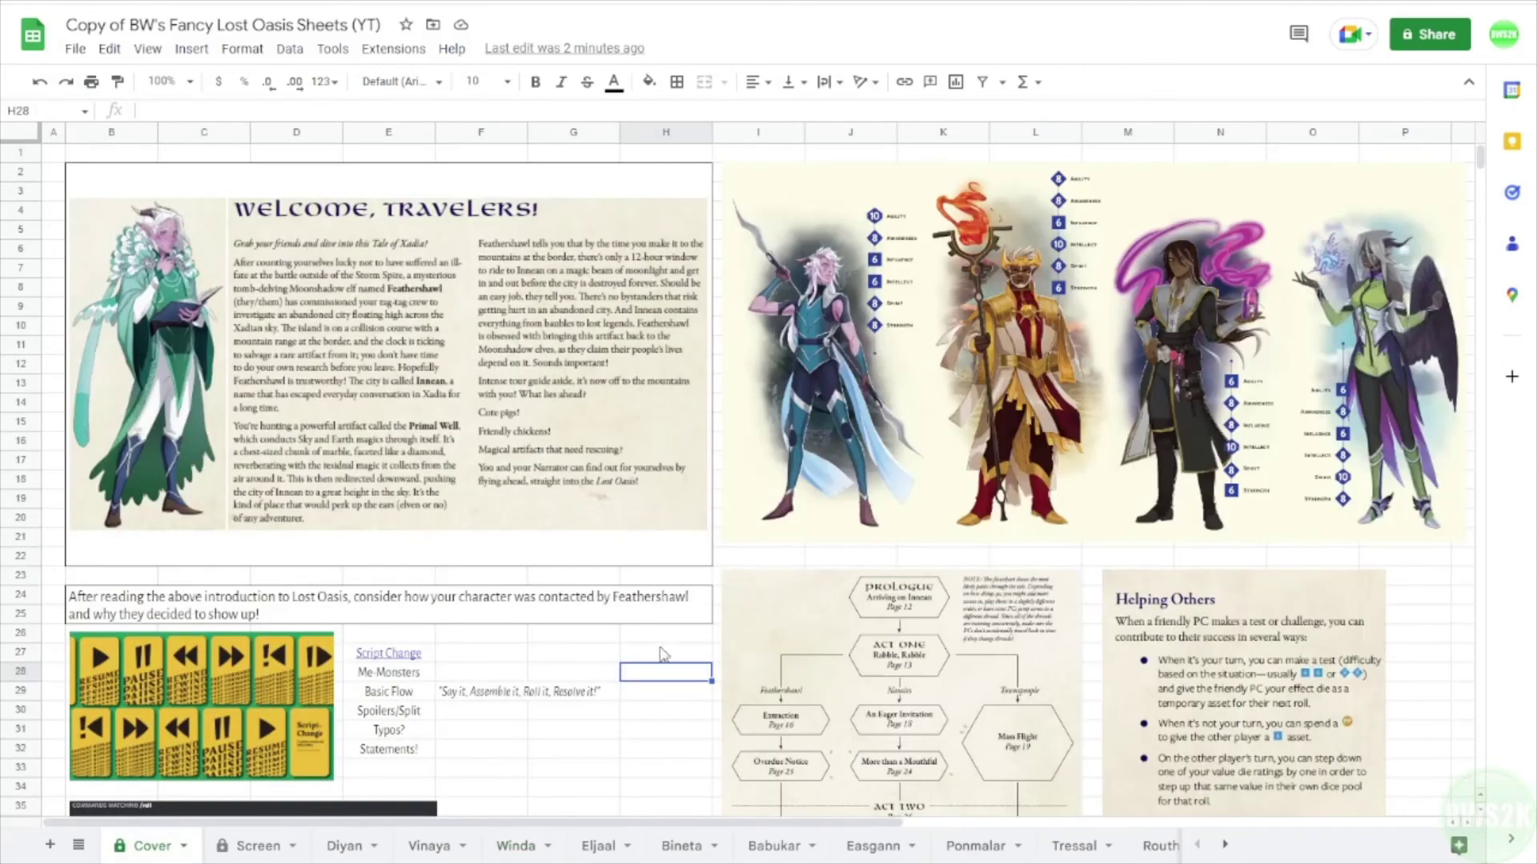